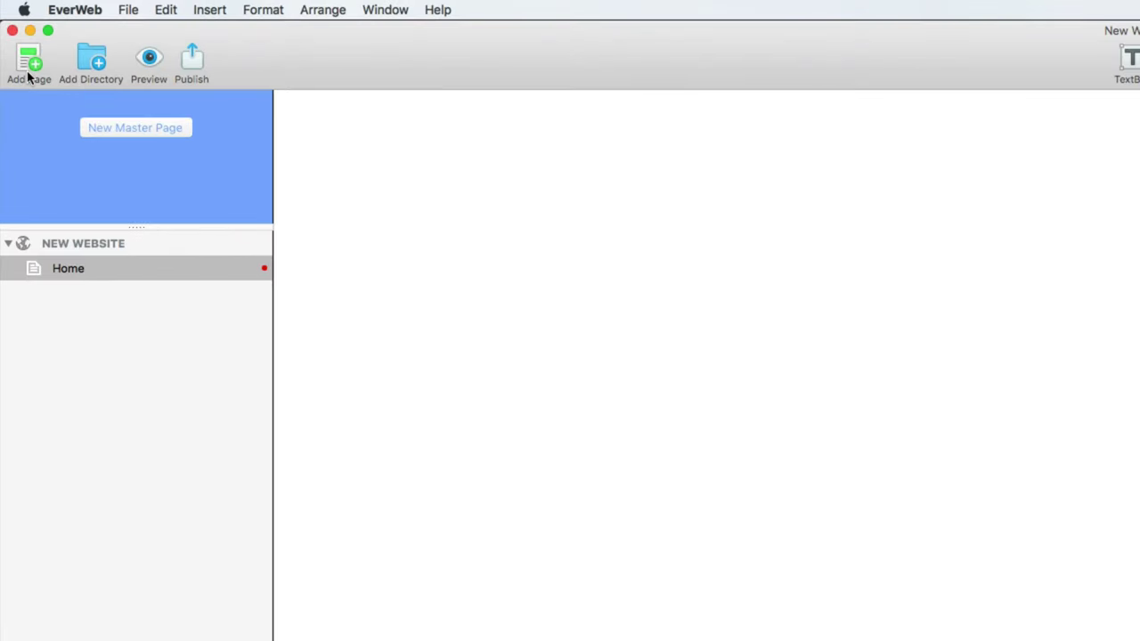
- Add a blog page from the Blank template set, creating the blog 1 folder with posts and archive
click(27, 58)
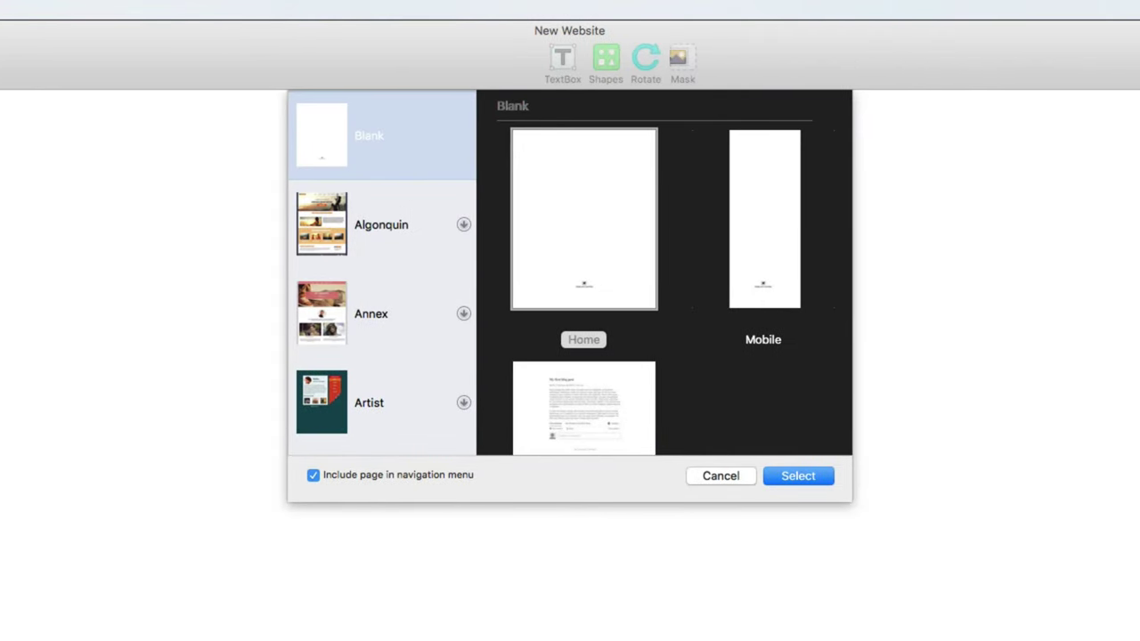
click(422, 156)
scroll(564, 222, down, 3)
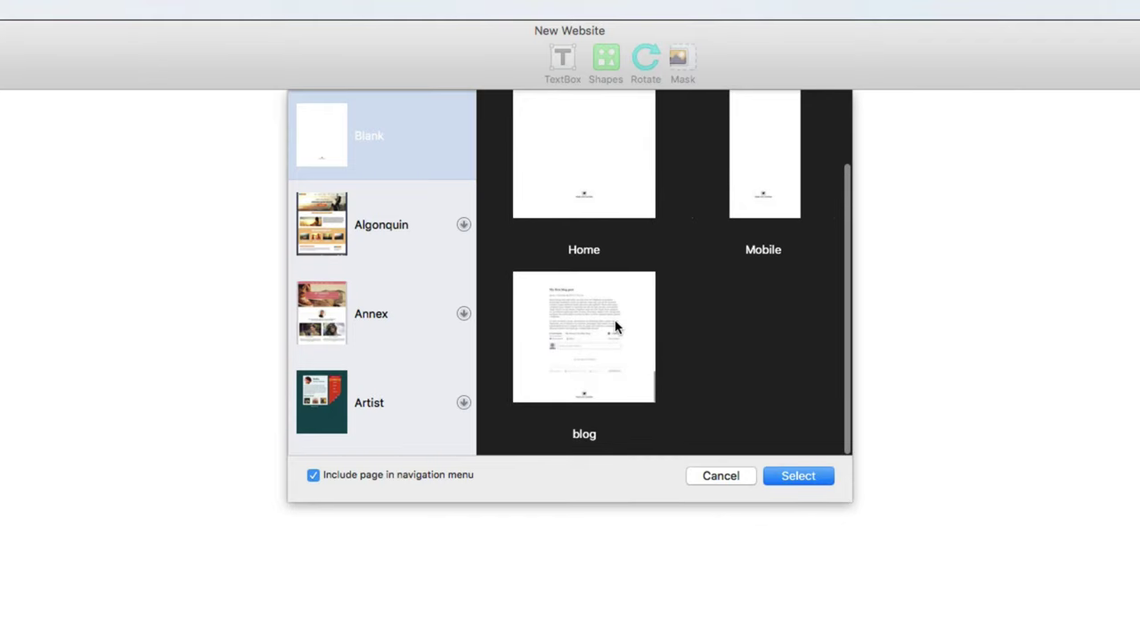
click(611, 328)
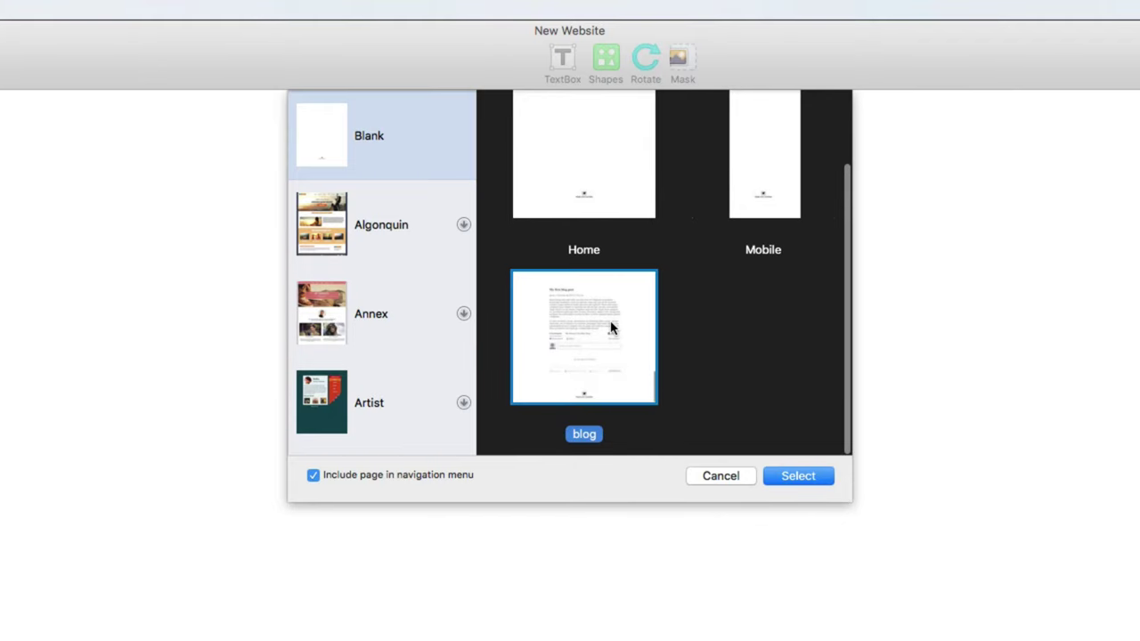
click(808, 477)
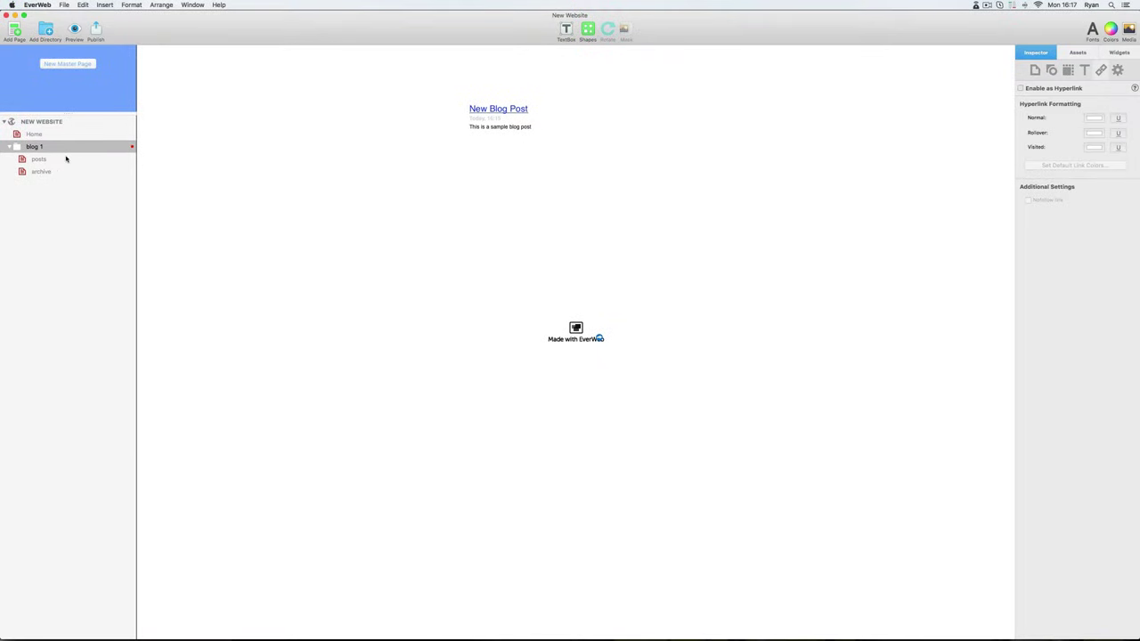
- Open the blog's posts page, enlarge the preview below the editor, and select the blog 1 folder
click(52, 158)
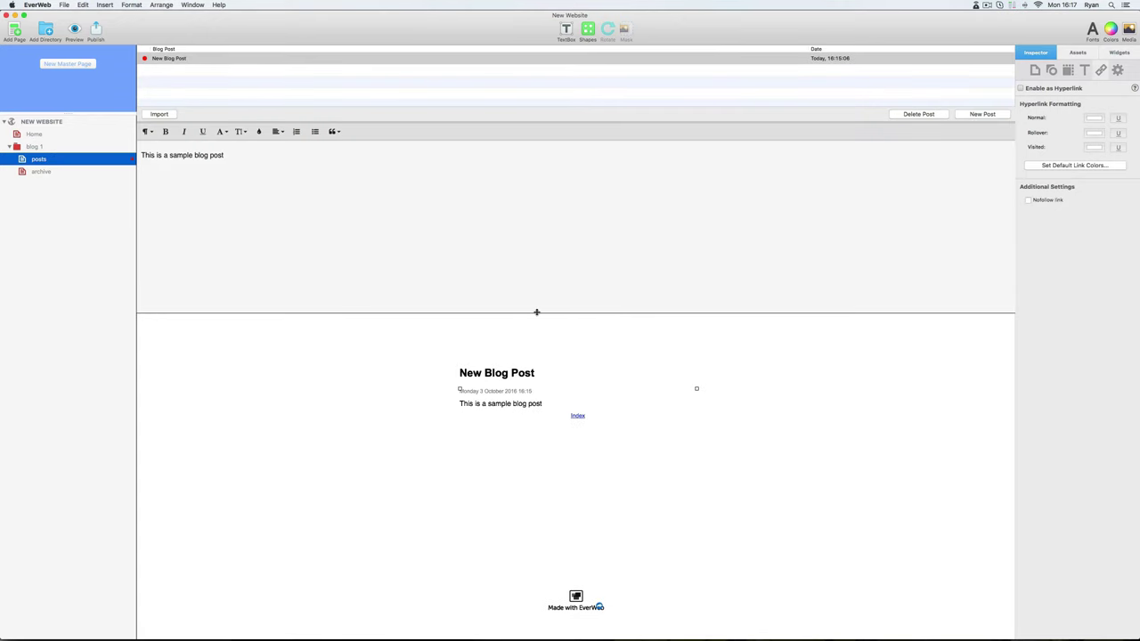
drag(536, 312, 527, 247)
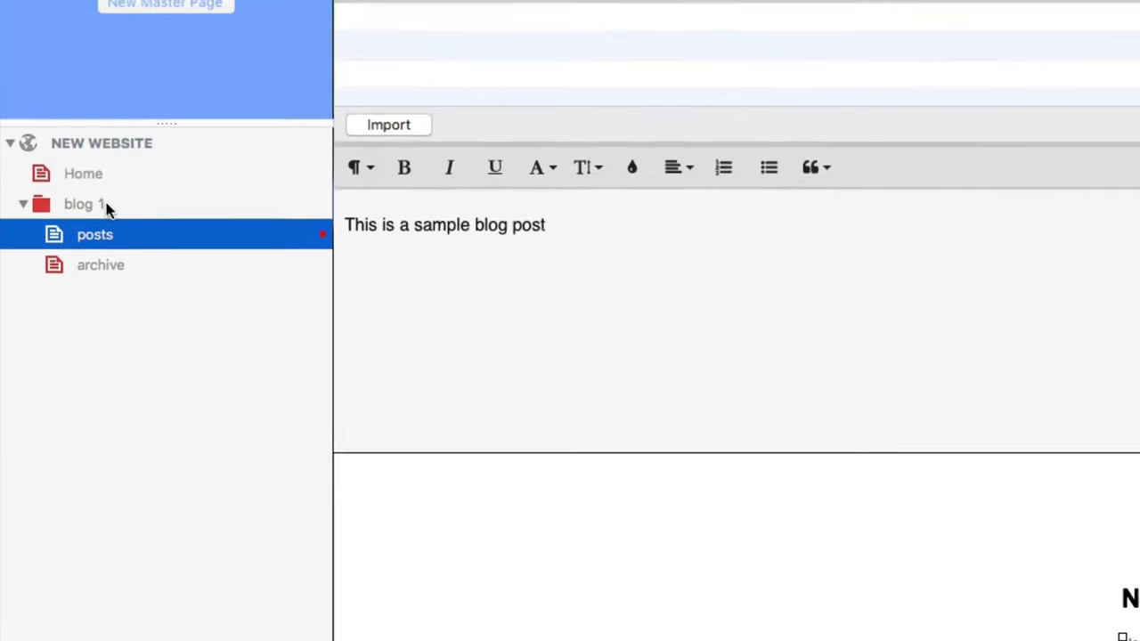
click(42, 146)
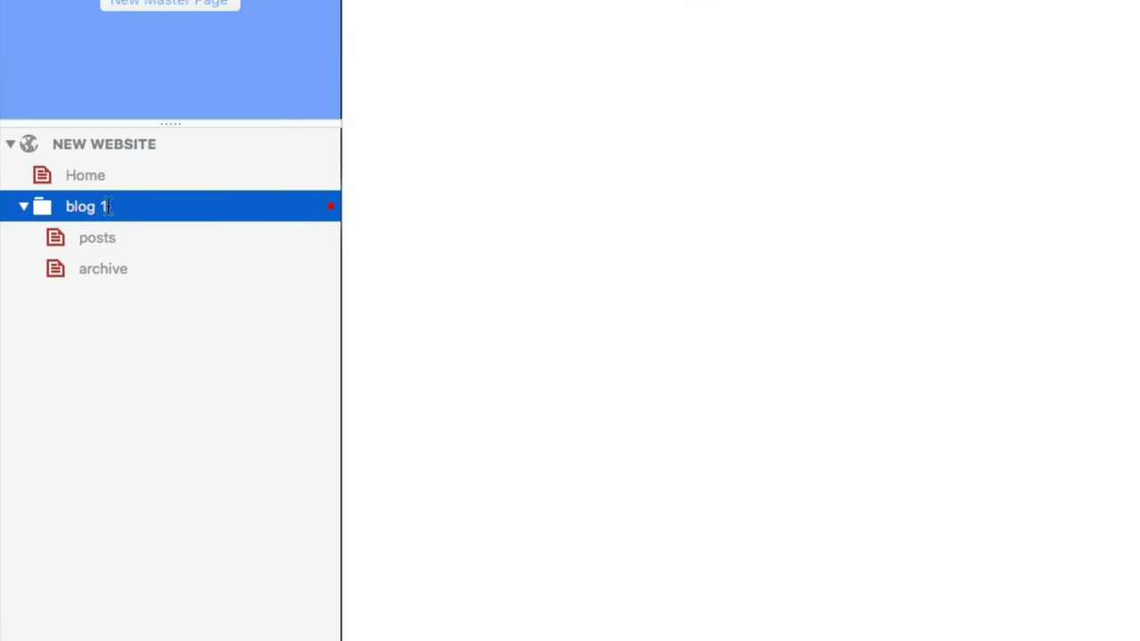
- Rename the blog 1 folder to 'The Ultimate EverWeb blog' and reopen its posts page
click(106, 207)
text(The Ultimate EverWeb blog)
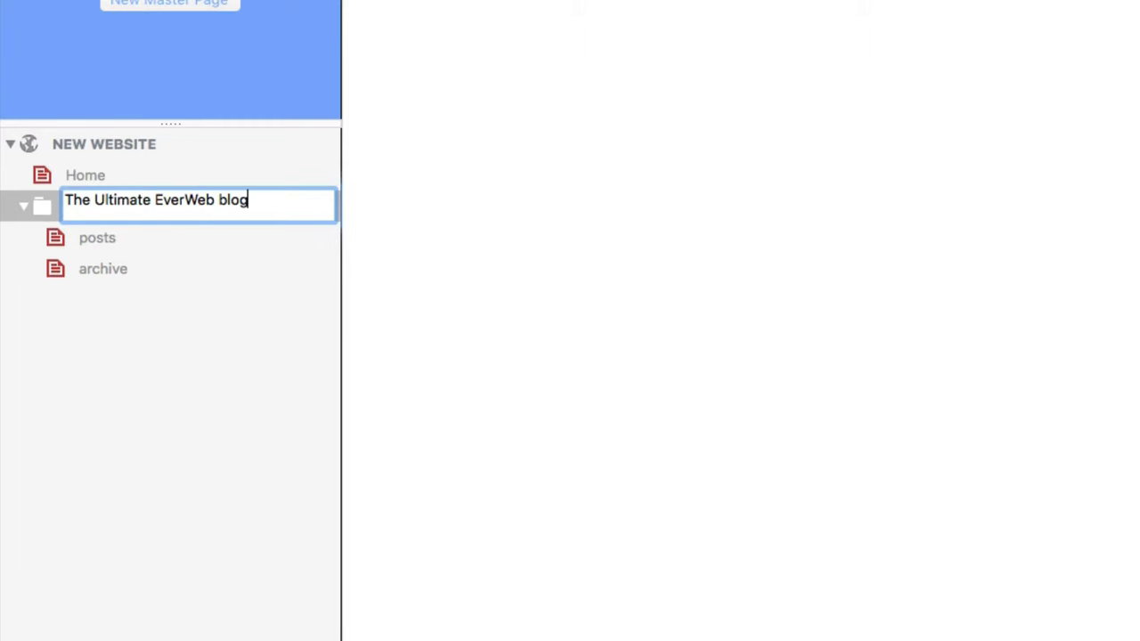
key(Return)
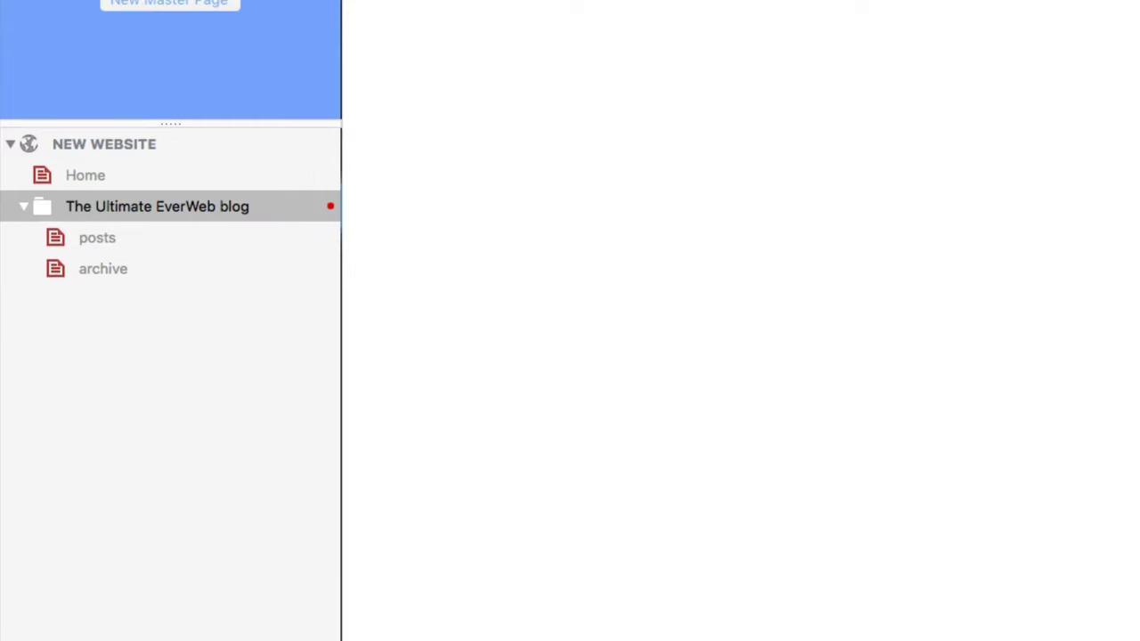
click(97, 238)
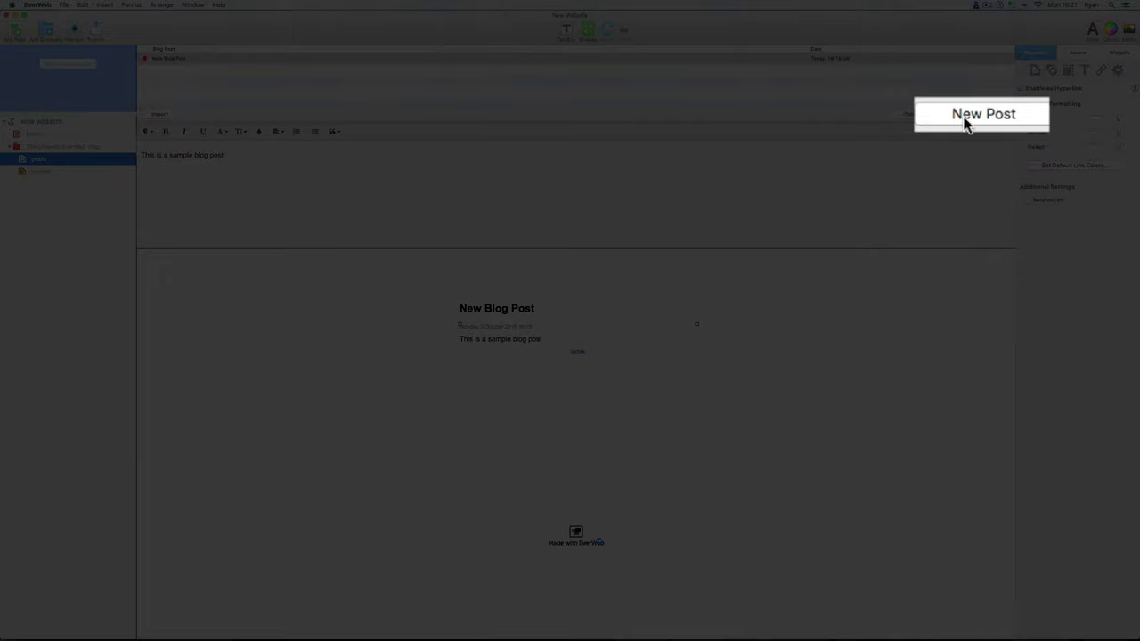
- Add the post New Blog Post 2 and show the blog's header, date and post options
click(966, 116)
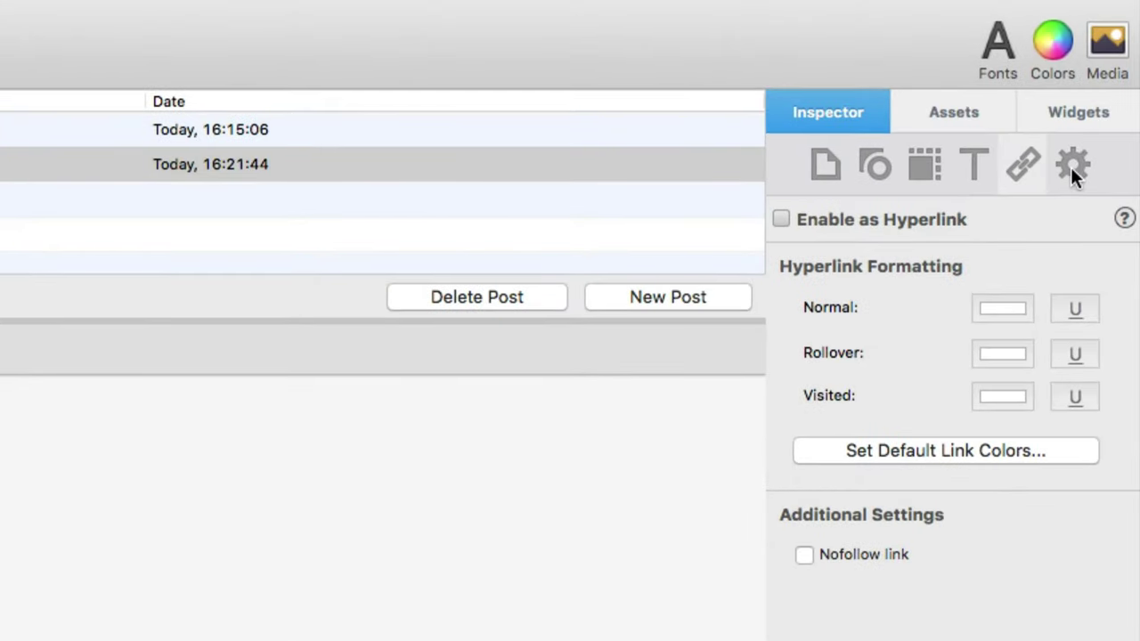
click(1072, 166)
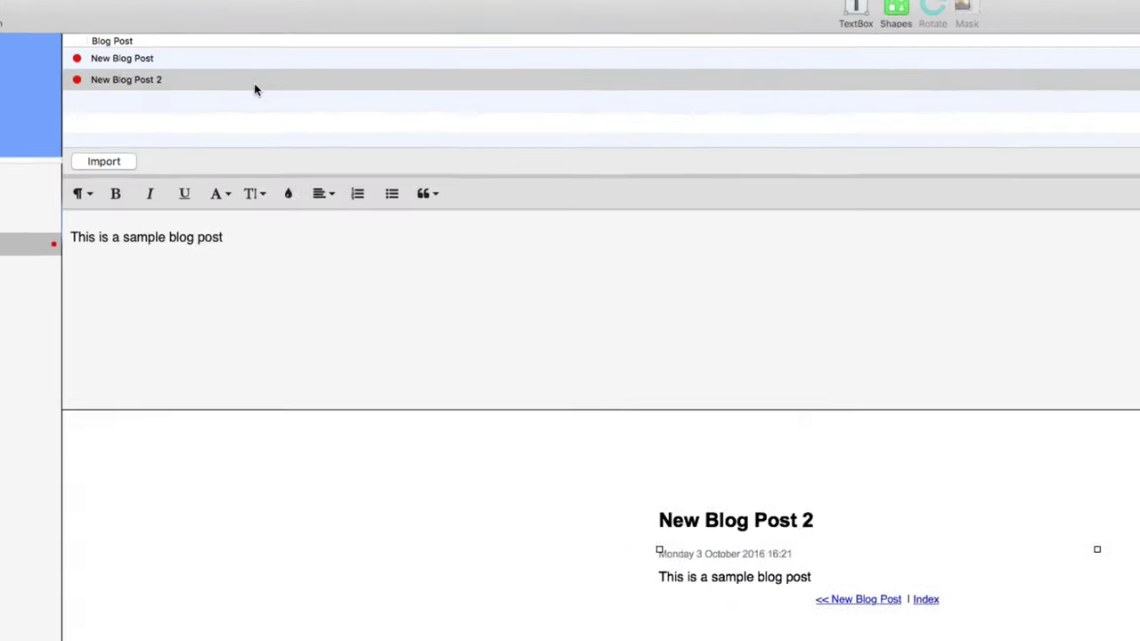
- Title New Blog Post 2 'How to Get the Most Out of Your Blog' and paste two paragraphs over the sample line
double_click(227, 70)
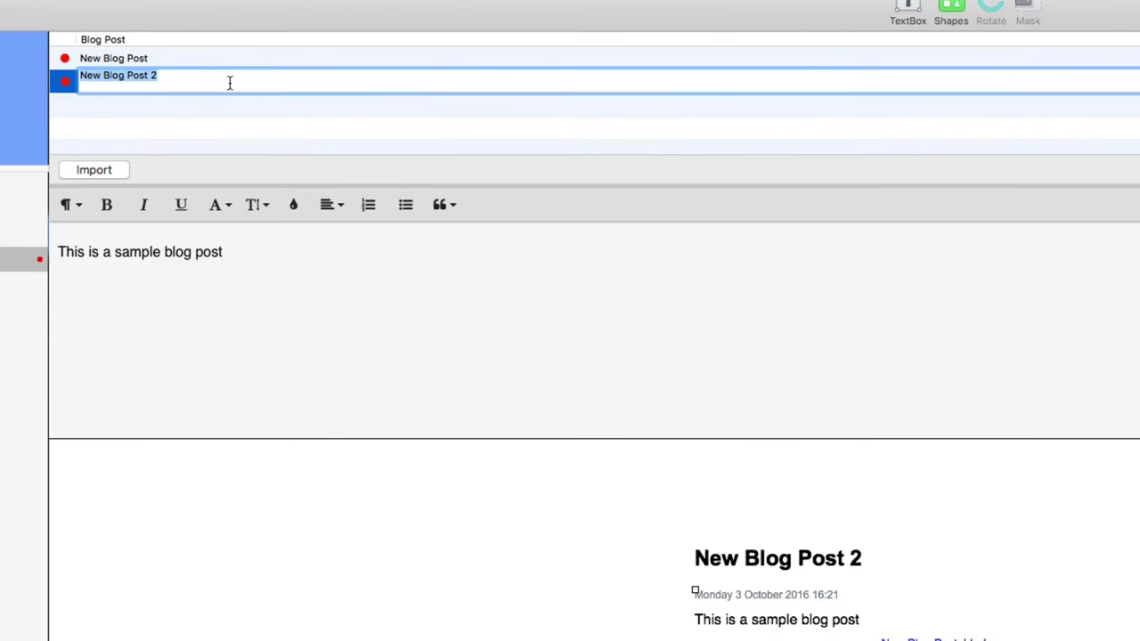
text(How to Get the )
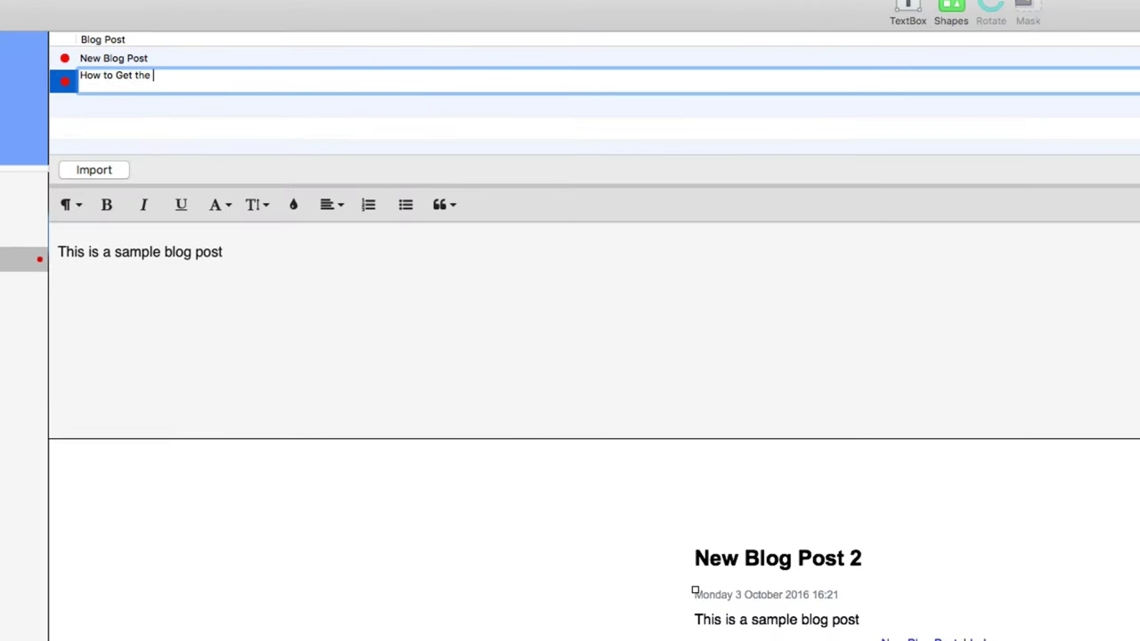
text(Most Out of Your Blog)
key(Return)
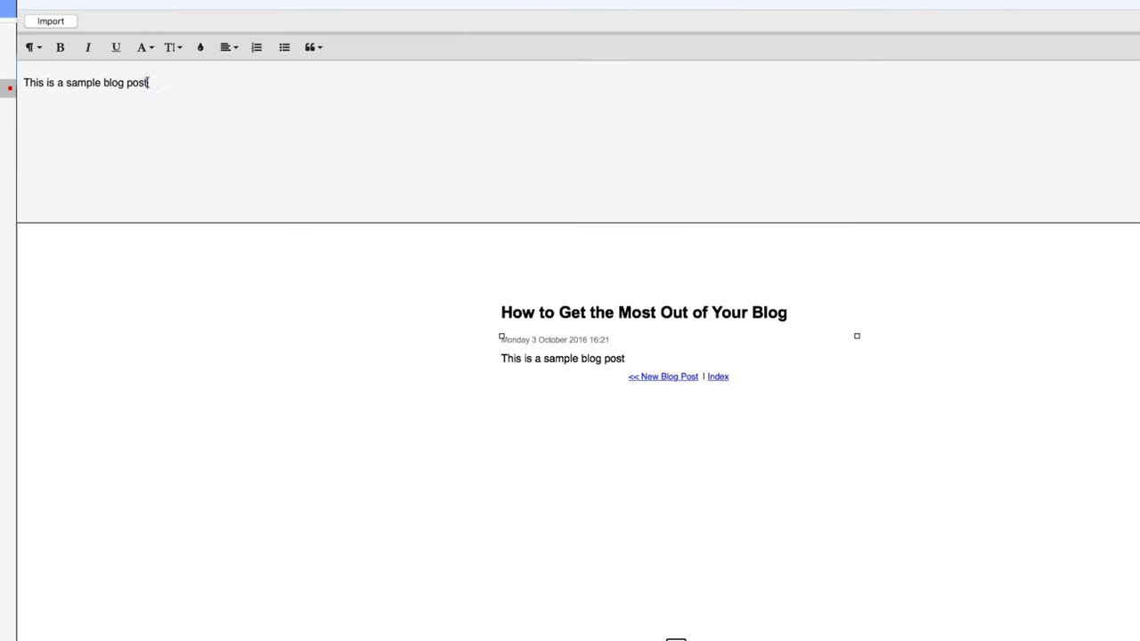
drag(215, 226, 54, 225)
text(EverWeb lets you easily create your own online journal with its powerful, easy to use, blogging tool. Your journal, known as a ‘blog’, can contain one or more articles, known as ‘posts’. Posts are great if you want to write longer, in depth articles that you want to keep separate from your regular web pages. Posts can also be used for short articles such as news items or announcements. Blog posts have a ‘free format’ style, which gives you great flexibility in designing and writing your journal articles. You can format your blog posts in a number of different ways to suit your website style. Blog posts are listed in a blog index page, which show your latest posts. Older posts can be accessed from an archive page.)
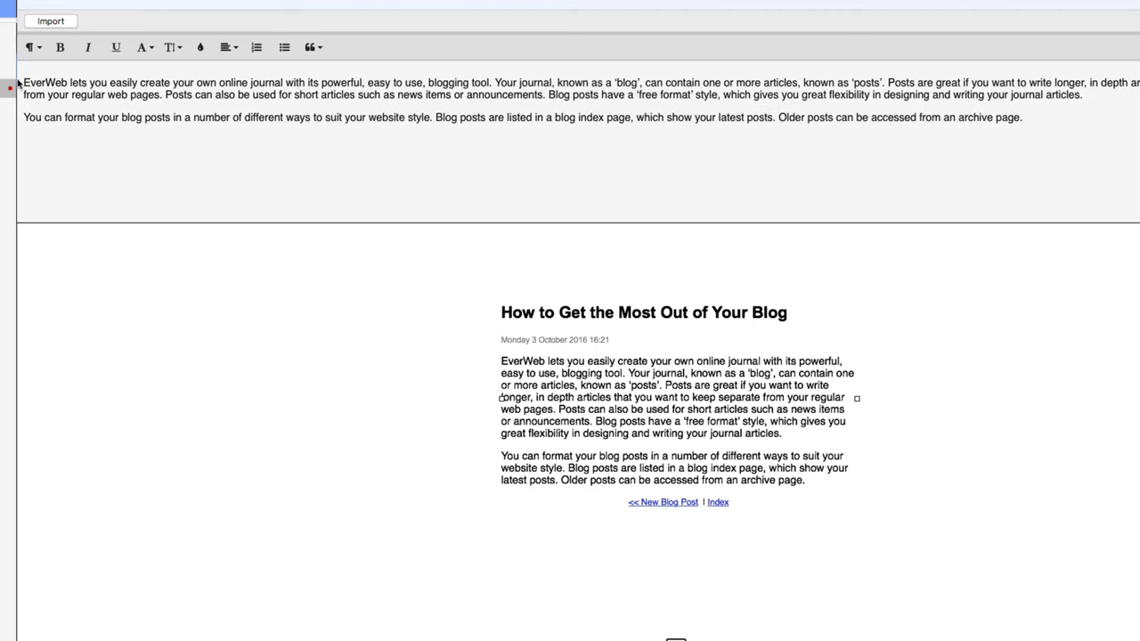
- Set all of the post's body text in Tahoma
drag(20, 83, 1028, 124)
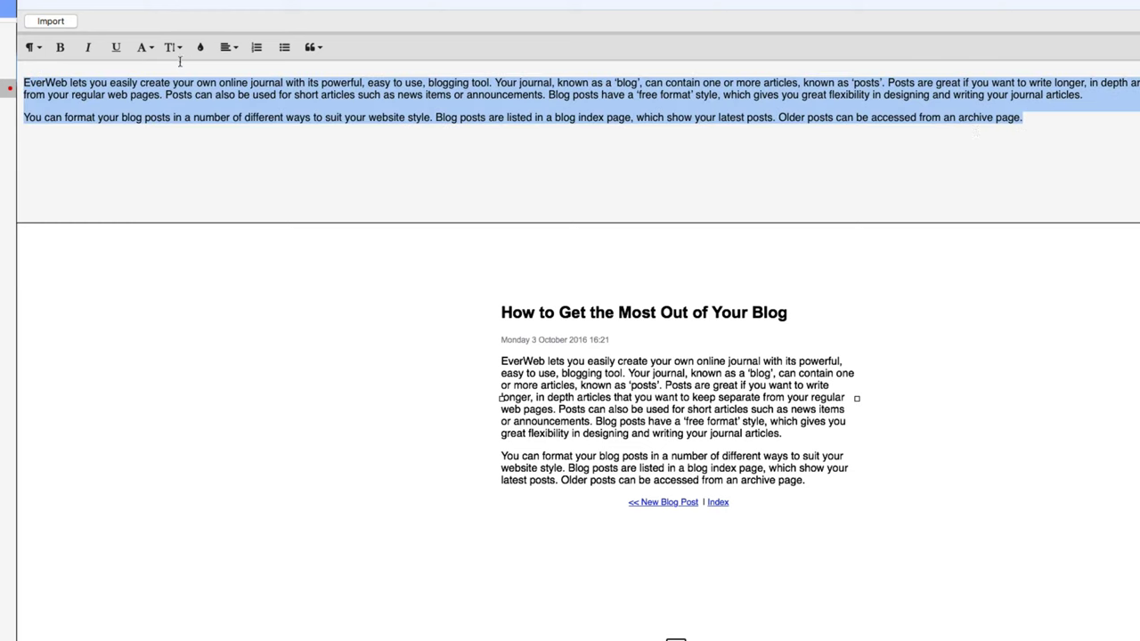
click(145, 47)
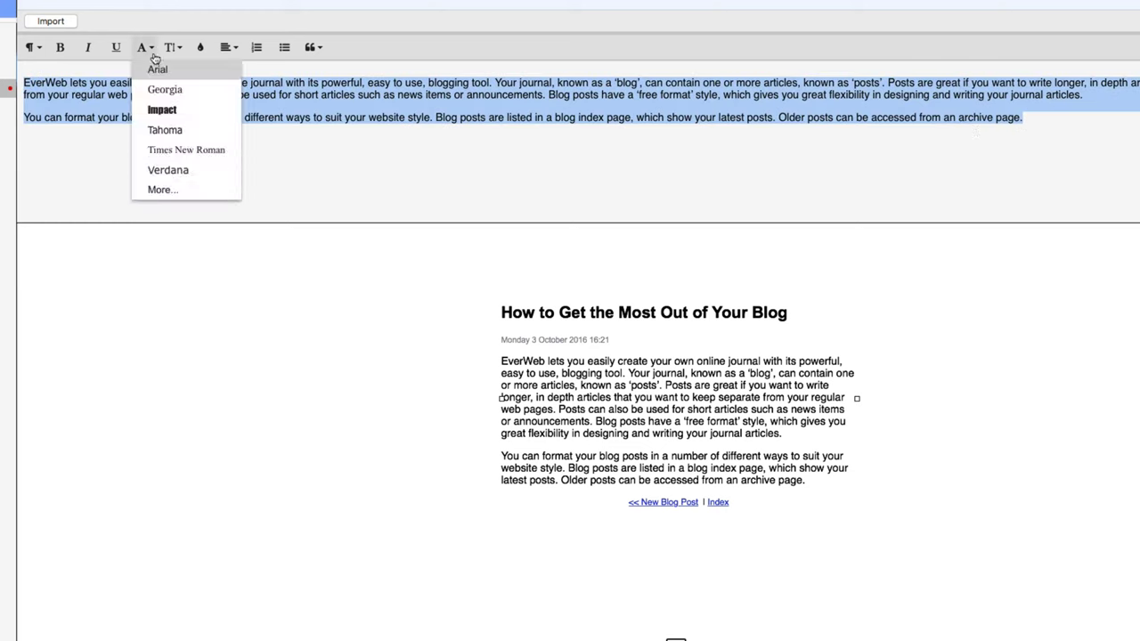
click(218, 130)
click(218, 134)
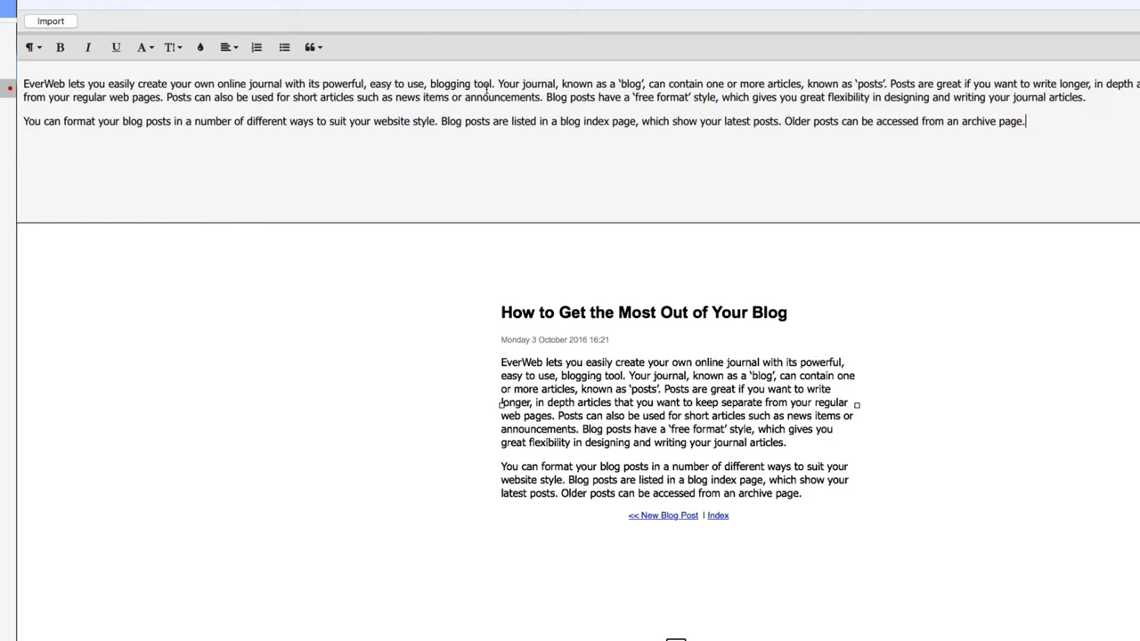
- Bold the sentence about journals and posts, and colour the 'You can format' sentence red
drag(497, 83, 890, 84)
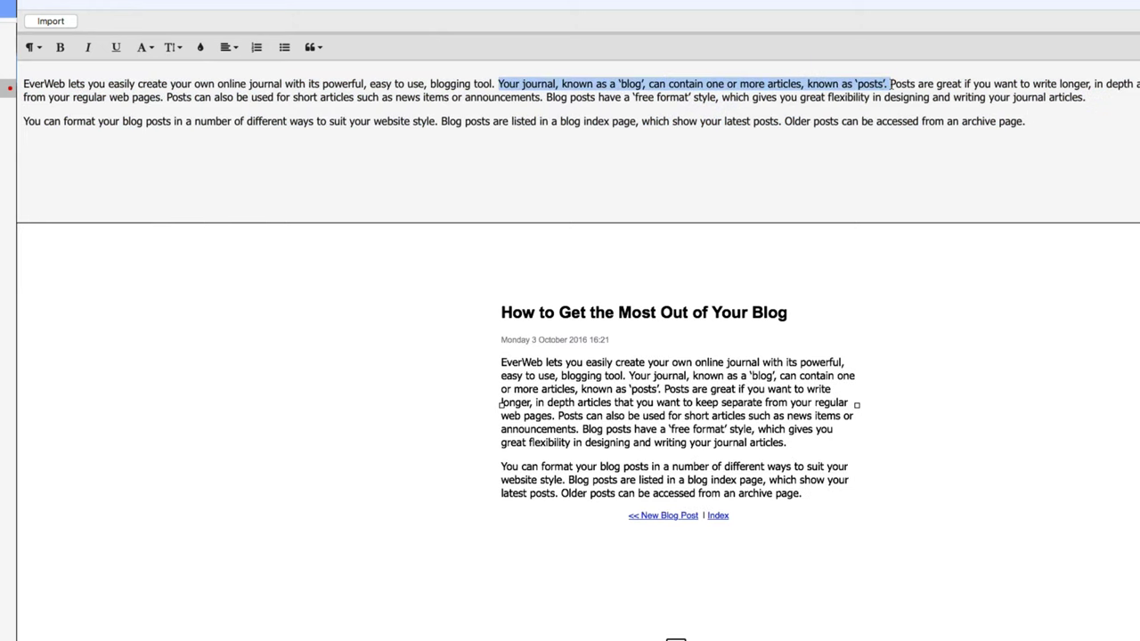
click(61, 49)
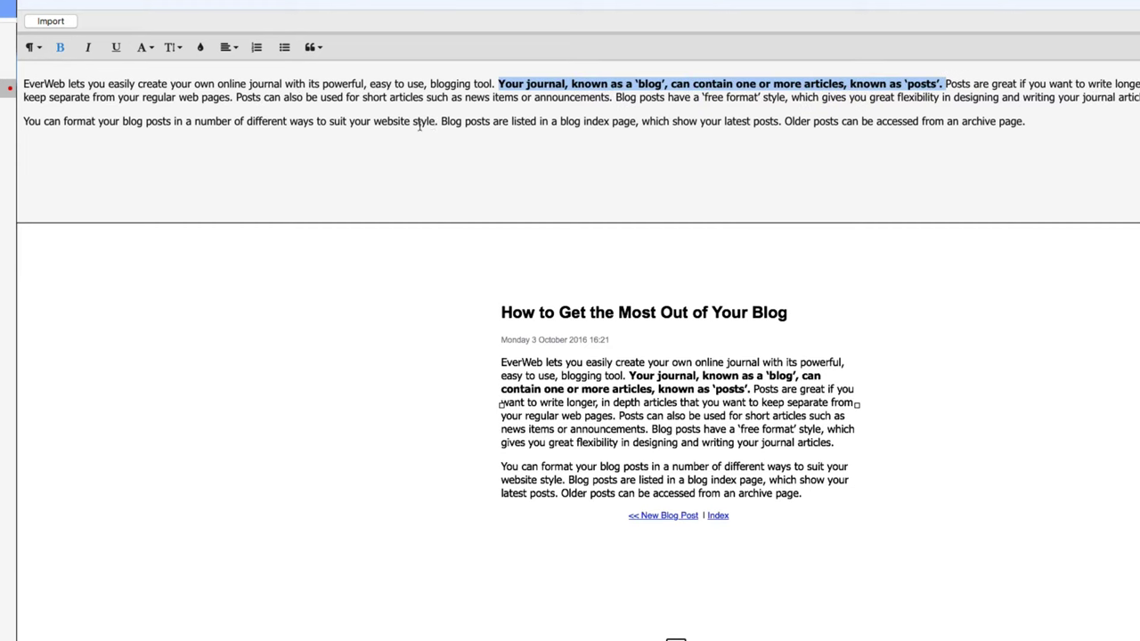
drag(436, 122, 23, 122)
click(200, 49)
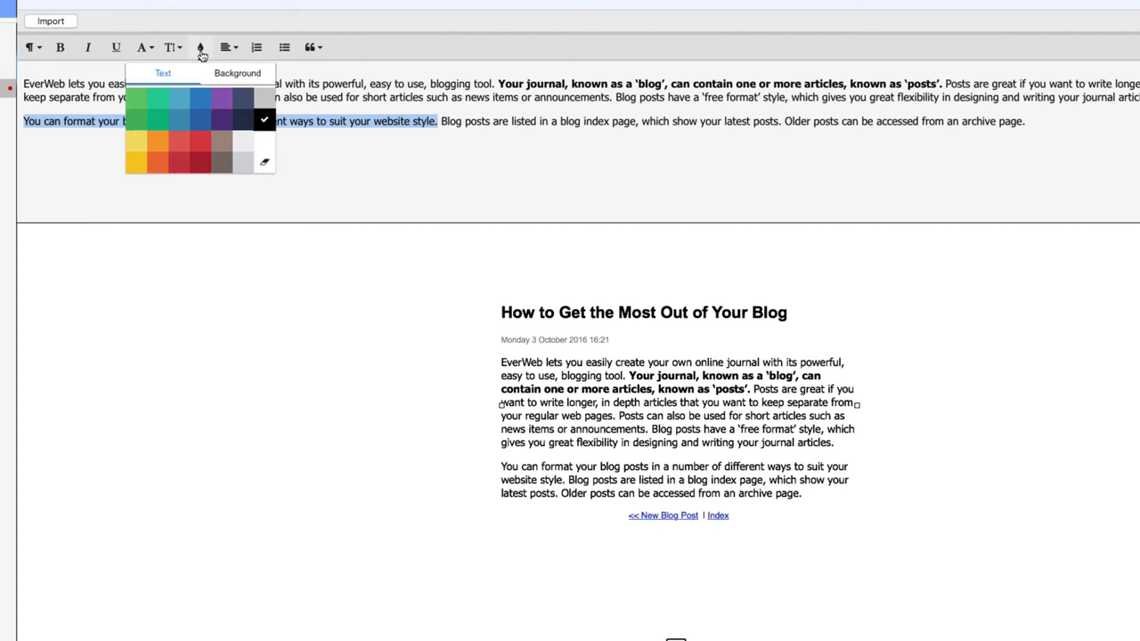
click(200, 157)
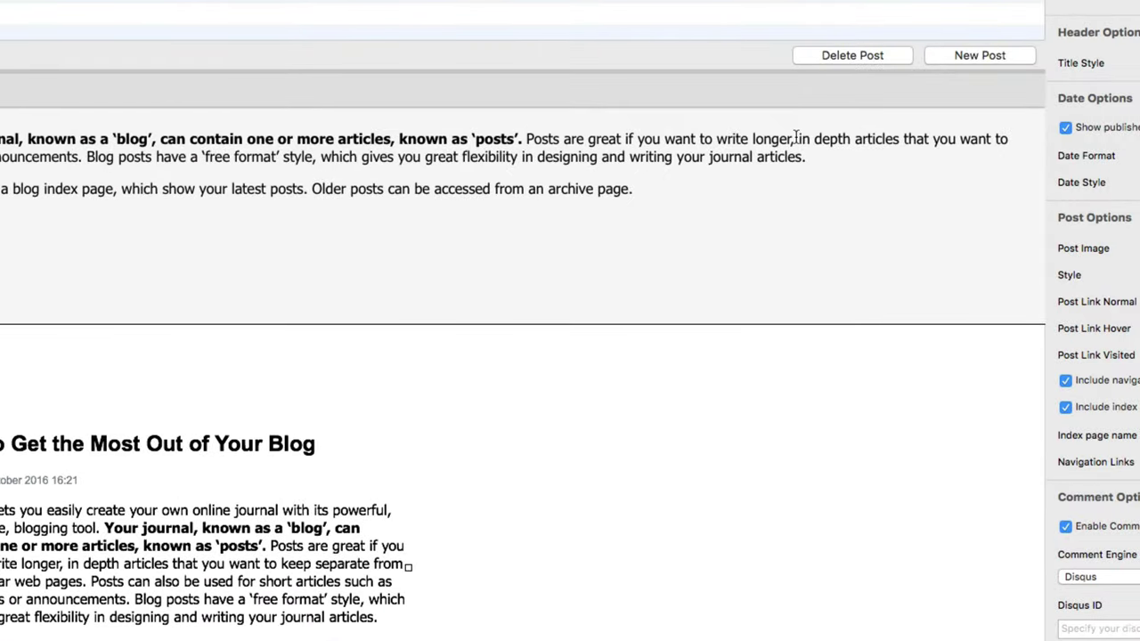
drag(795, 137, 894, 143)
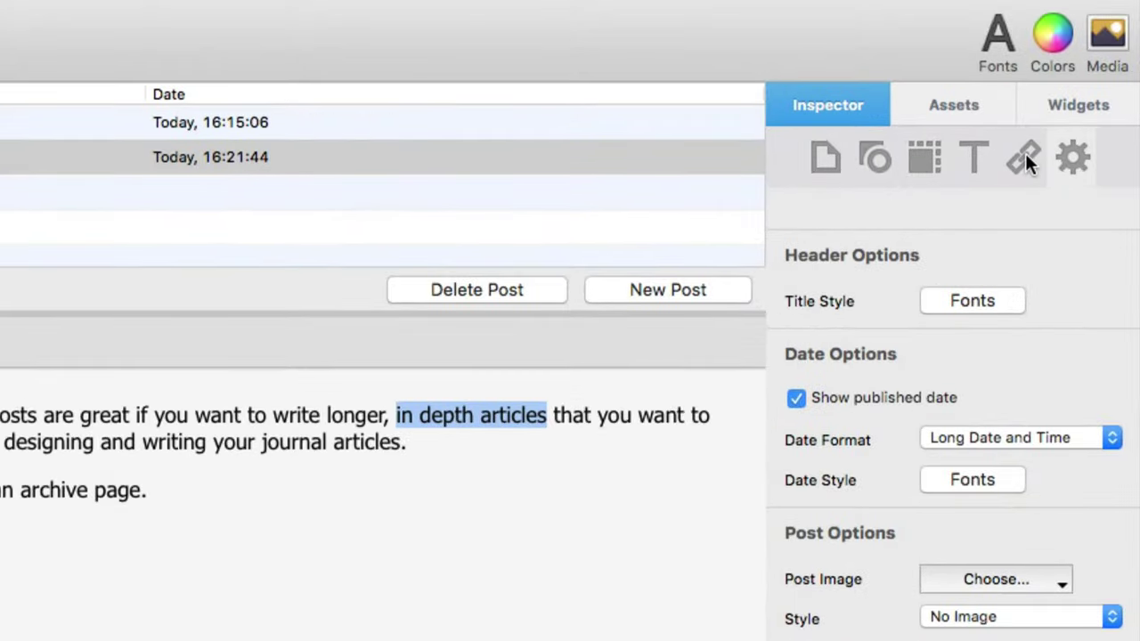
click(1024, 156)
click(781, 212)
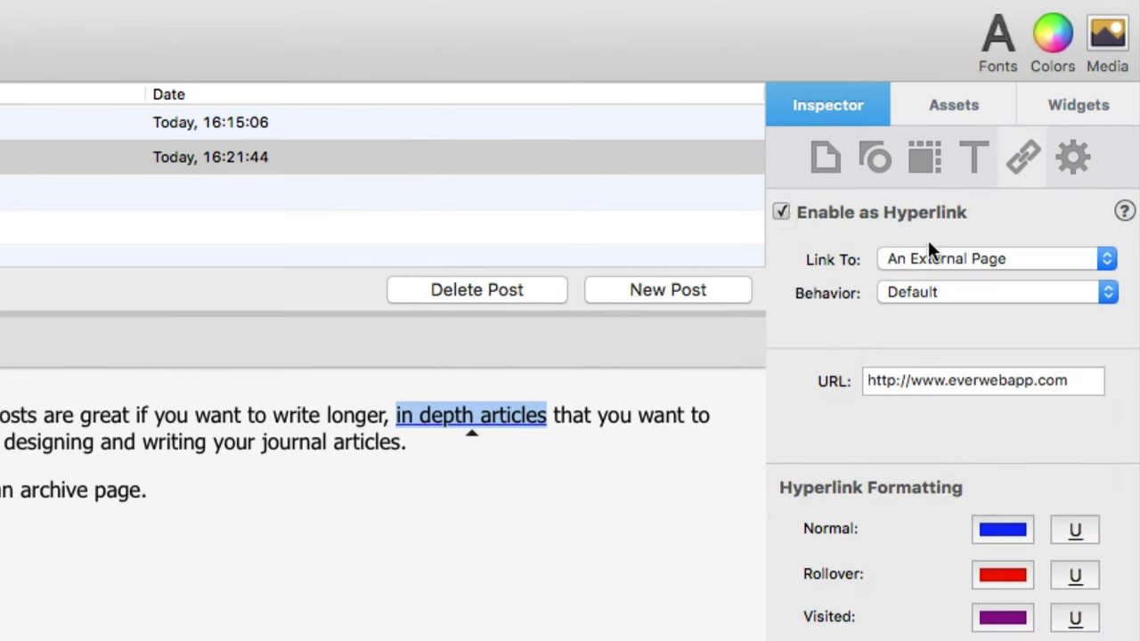
click(998, 258)
click(1023, 254)
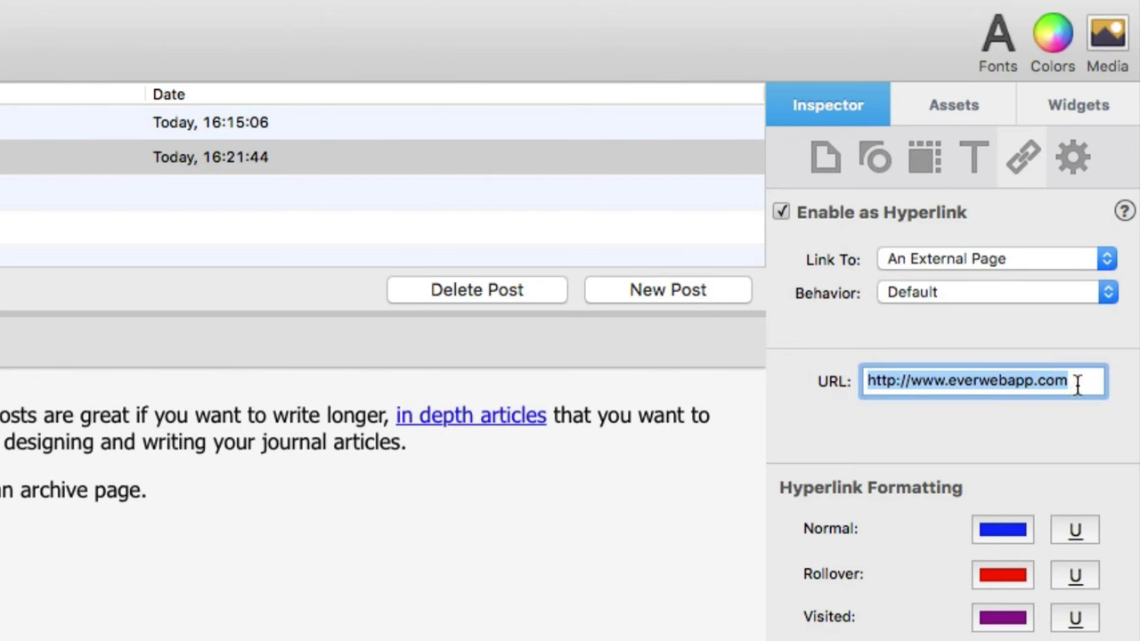
click(1025, 292)
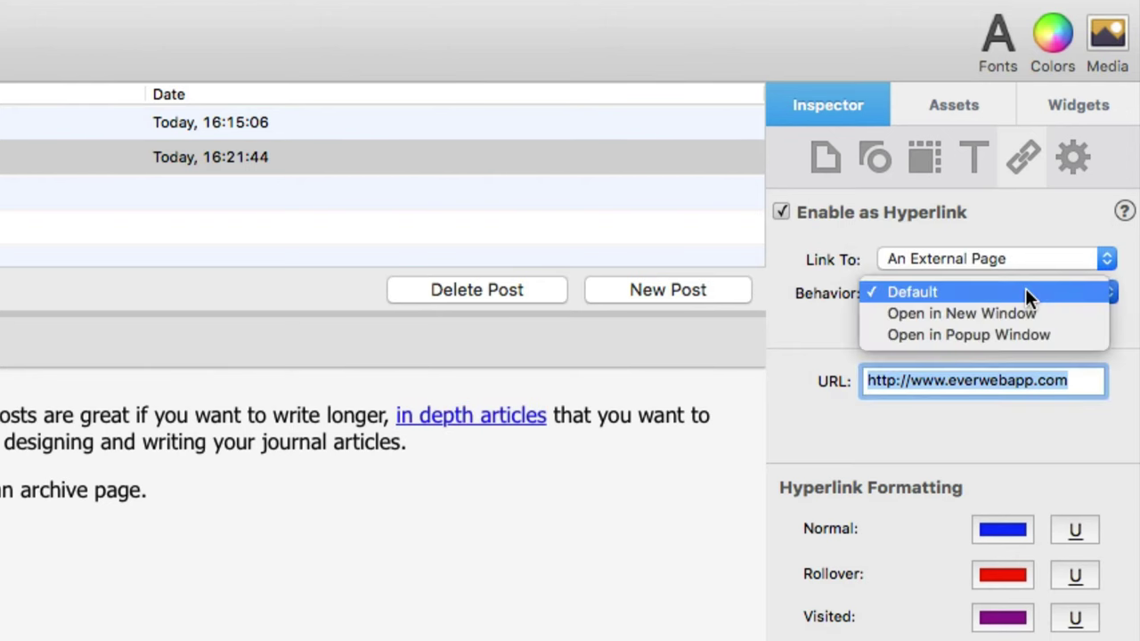
click(1063, 331)
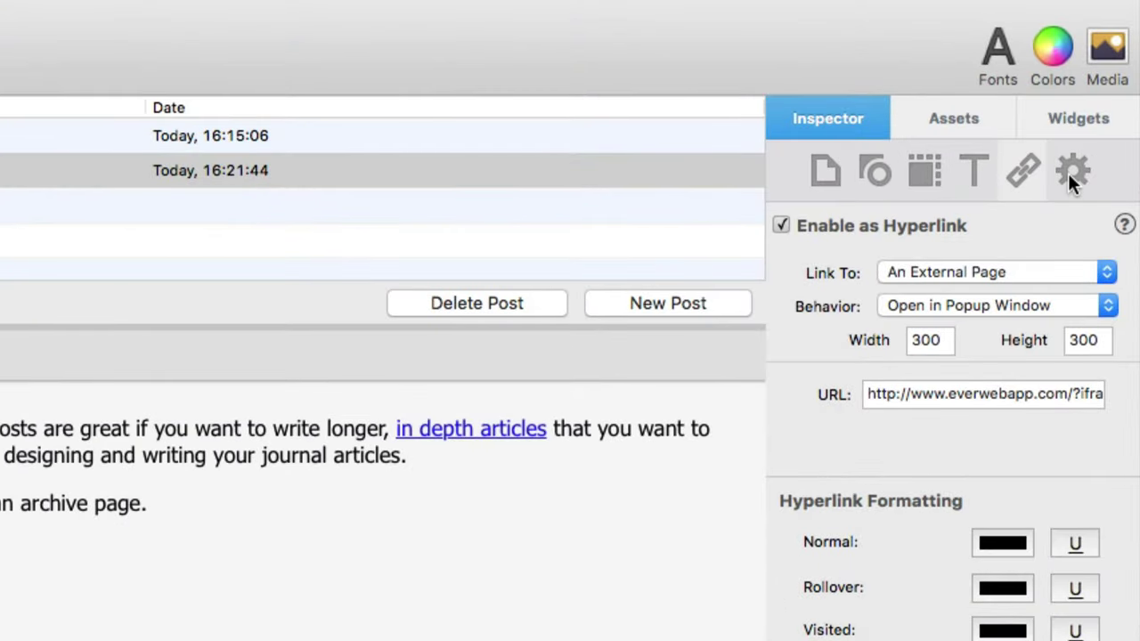
- Set the blog's Title Style font to Monotype Corsiva at size 30
click(1071, 175)
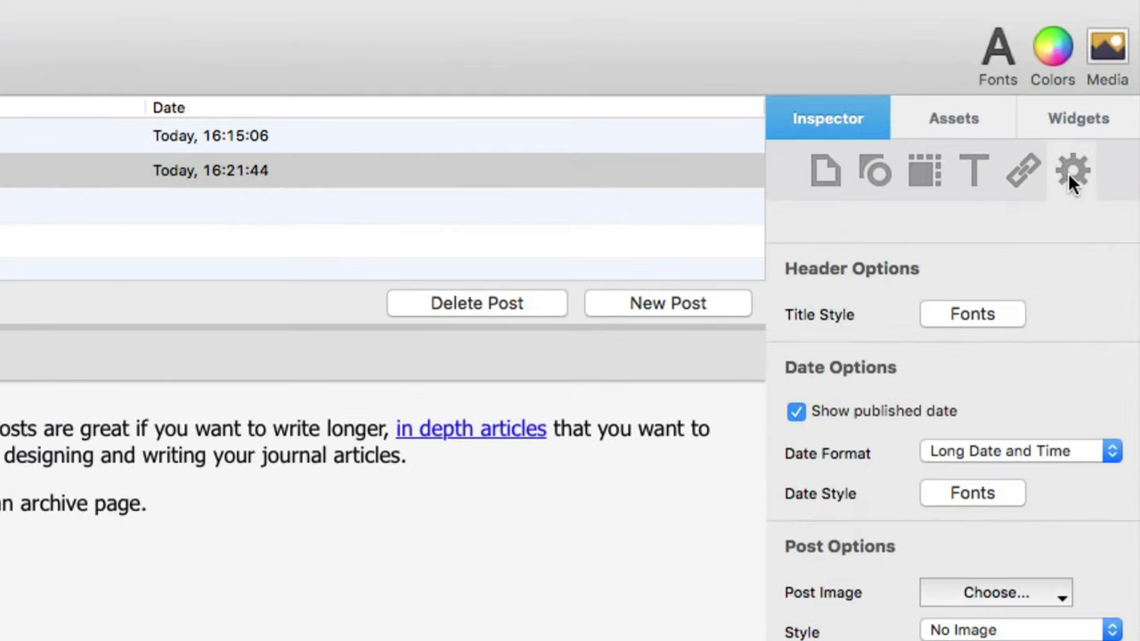
click(1011, 317)
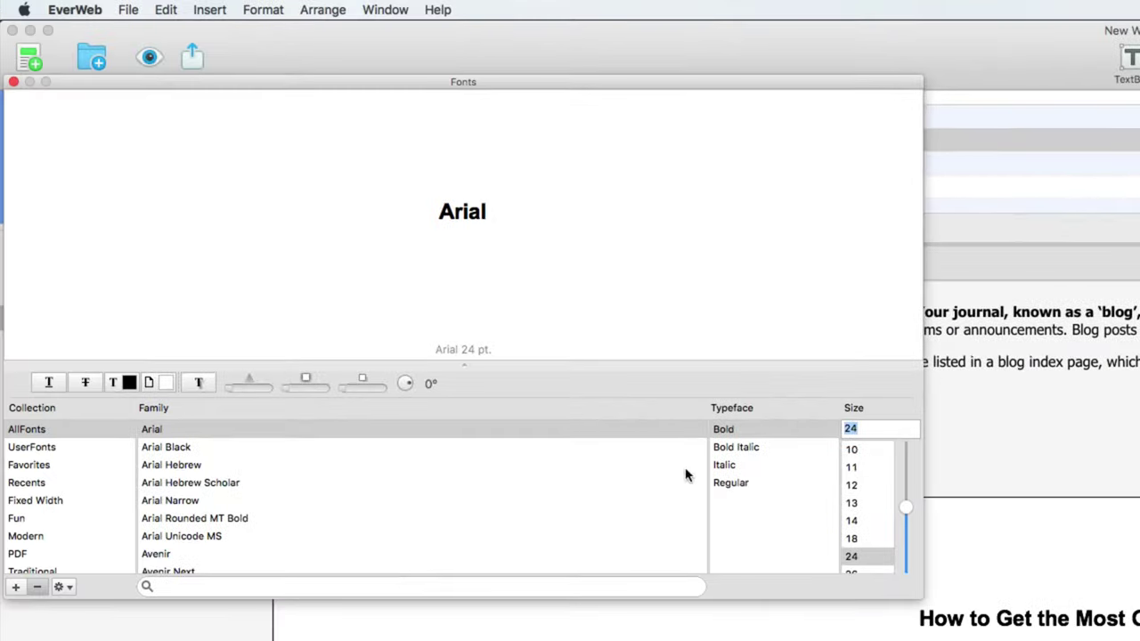
click(395, 587)
text(monot)
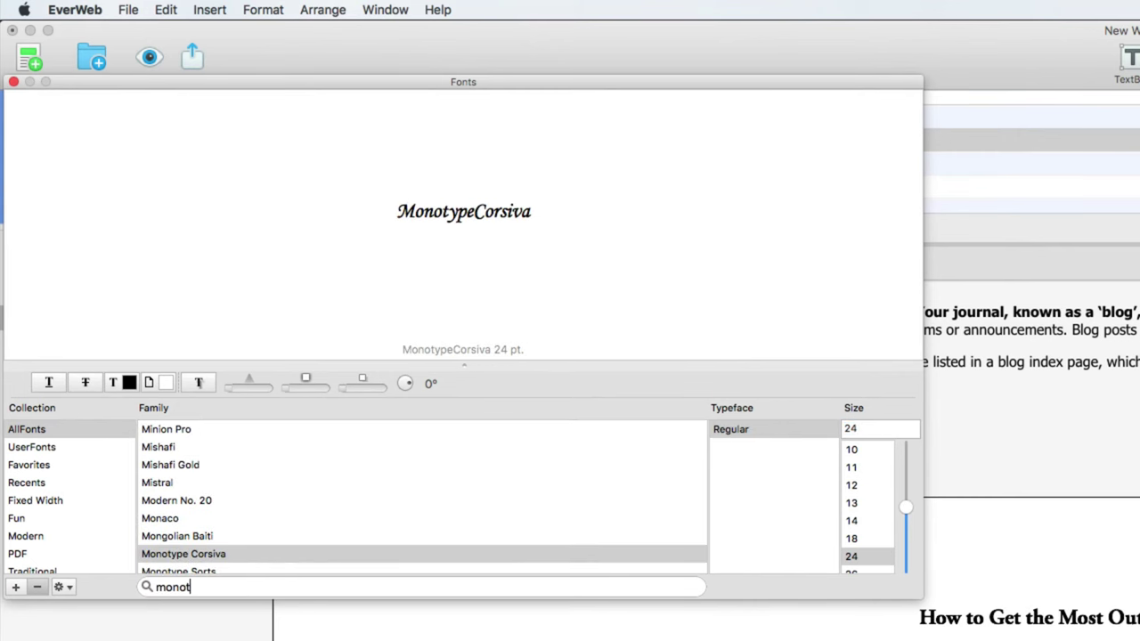
text(ype)
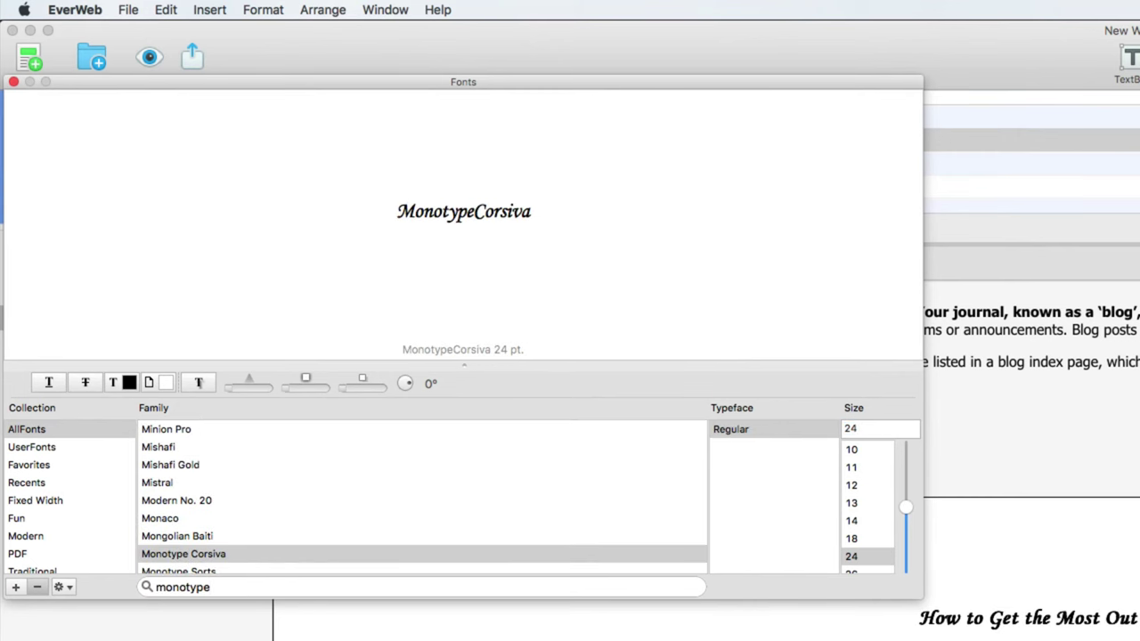
click(330, 556)
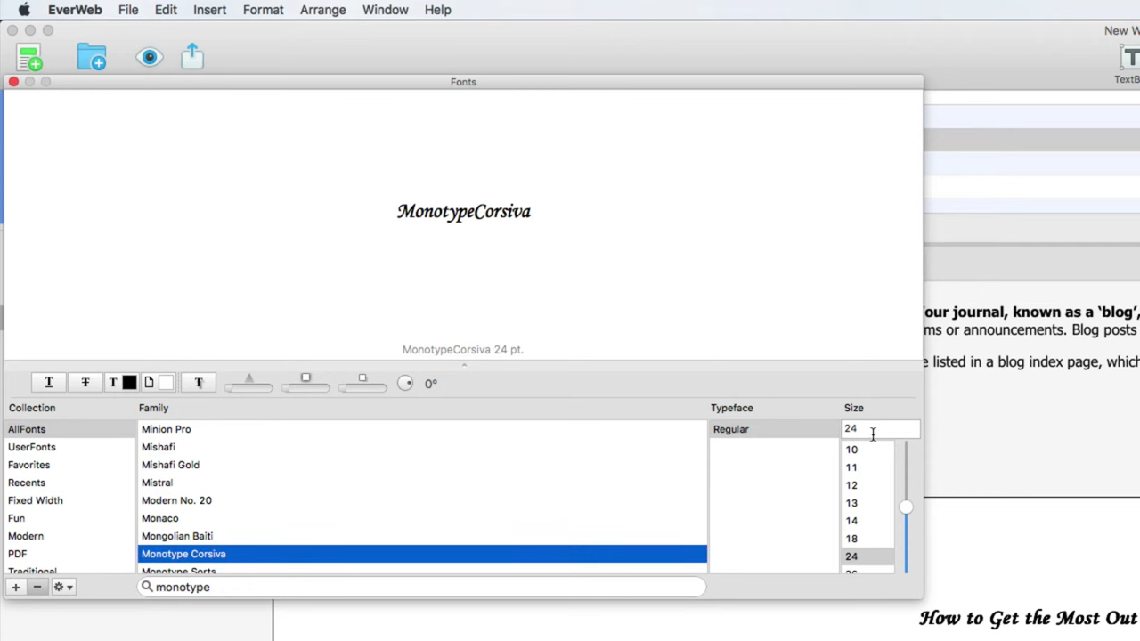
double_click(871, 431)
text(30)
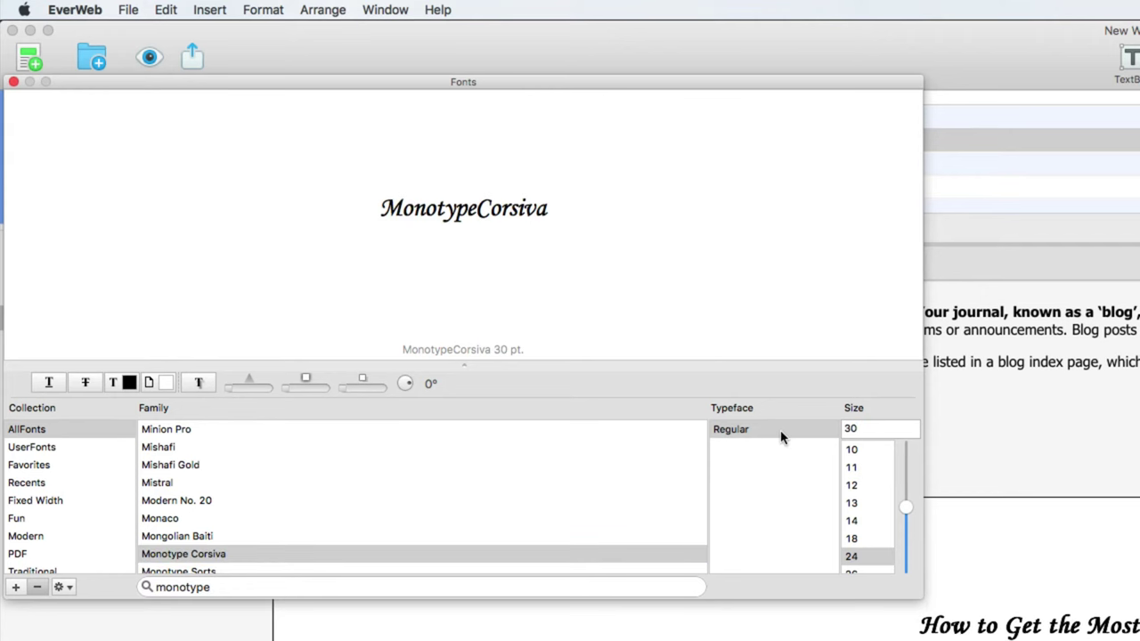
click(13, 82)
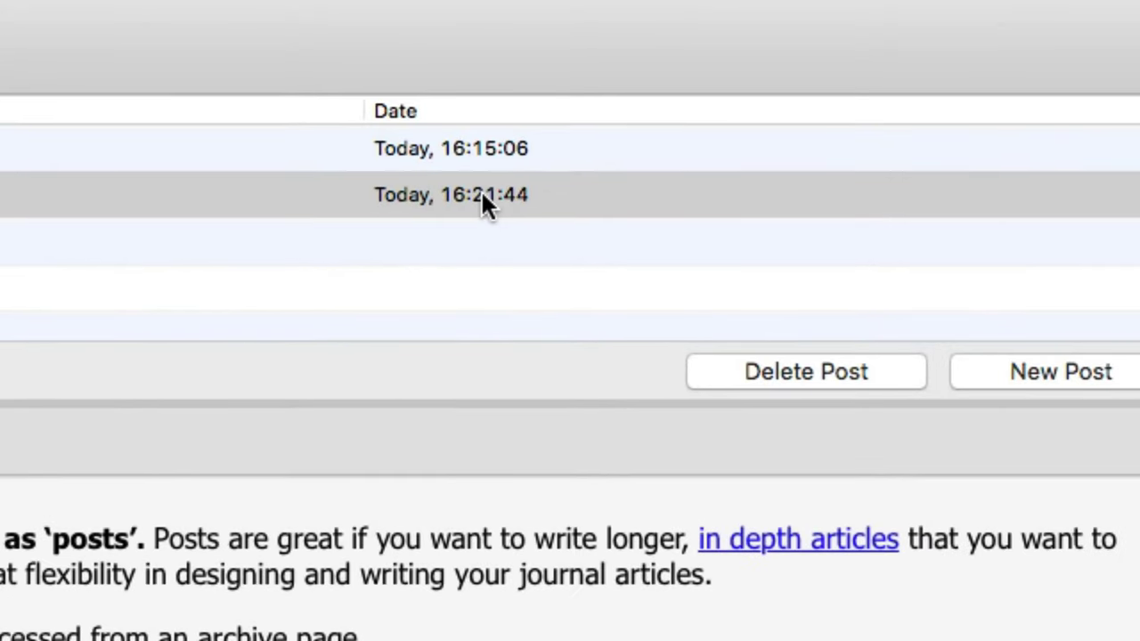
- Change the post's date to Friday 15 July 2016 with the hour set to 12 (12:21:44)
click(480, 196)
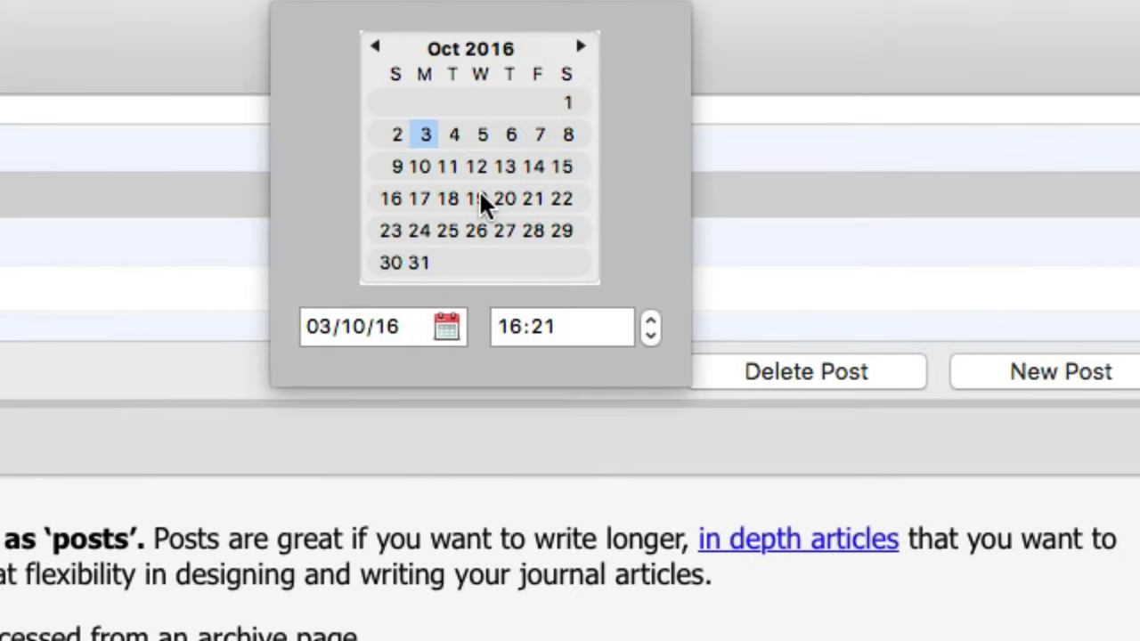
click(375, 46)
click(374, 46)
click(375, 47)
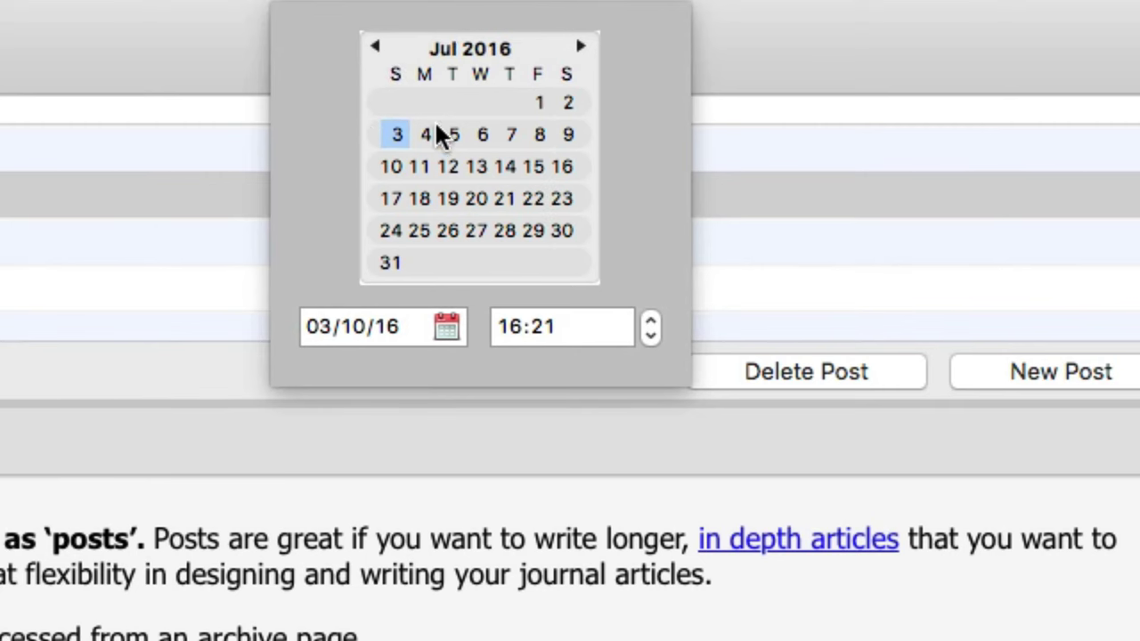
click(538, 167)
click(529, 323)
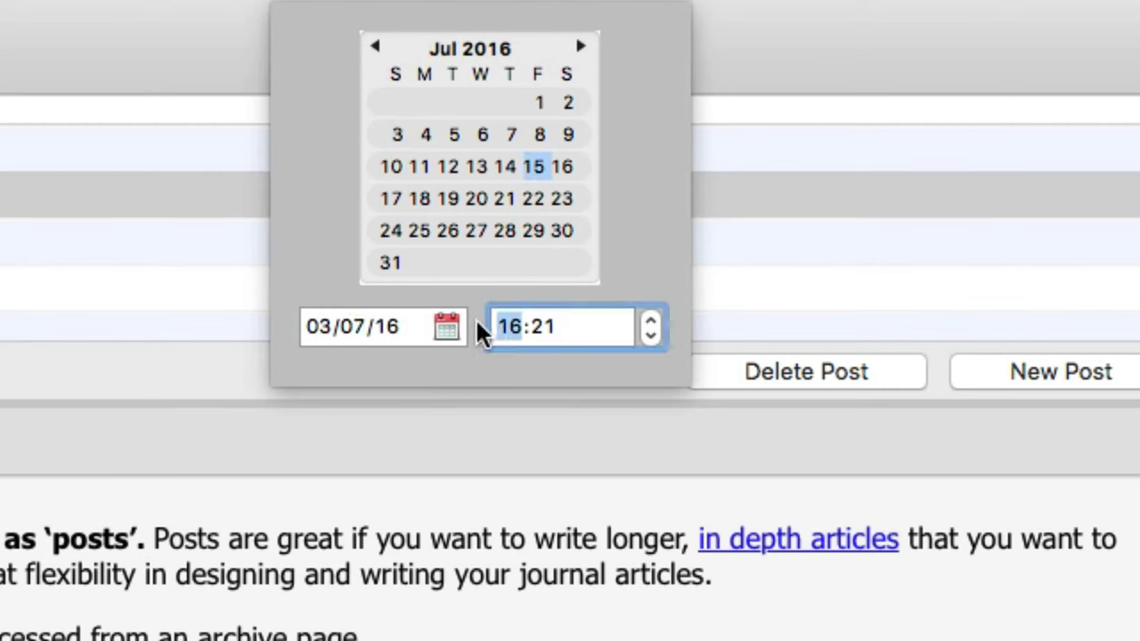
text(12)
click(758, 257)
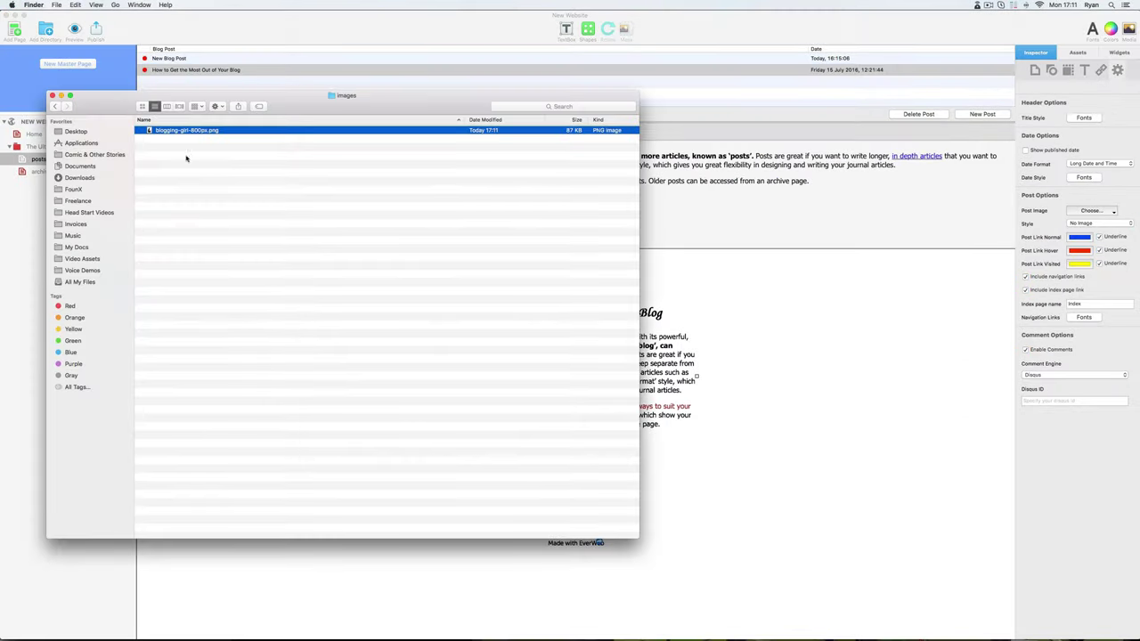
- Drag blogging-girl-800px.png from Finder into the site and place the asset into the second post
drag(151, 131, 683, 393)
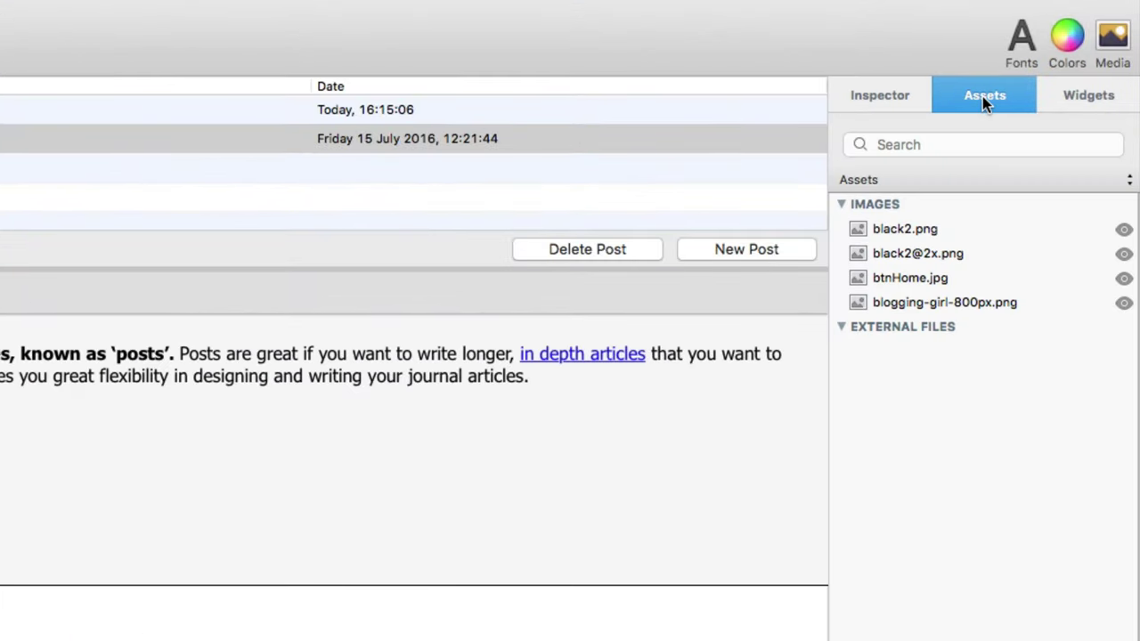
click(861, 304)
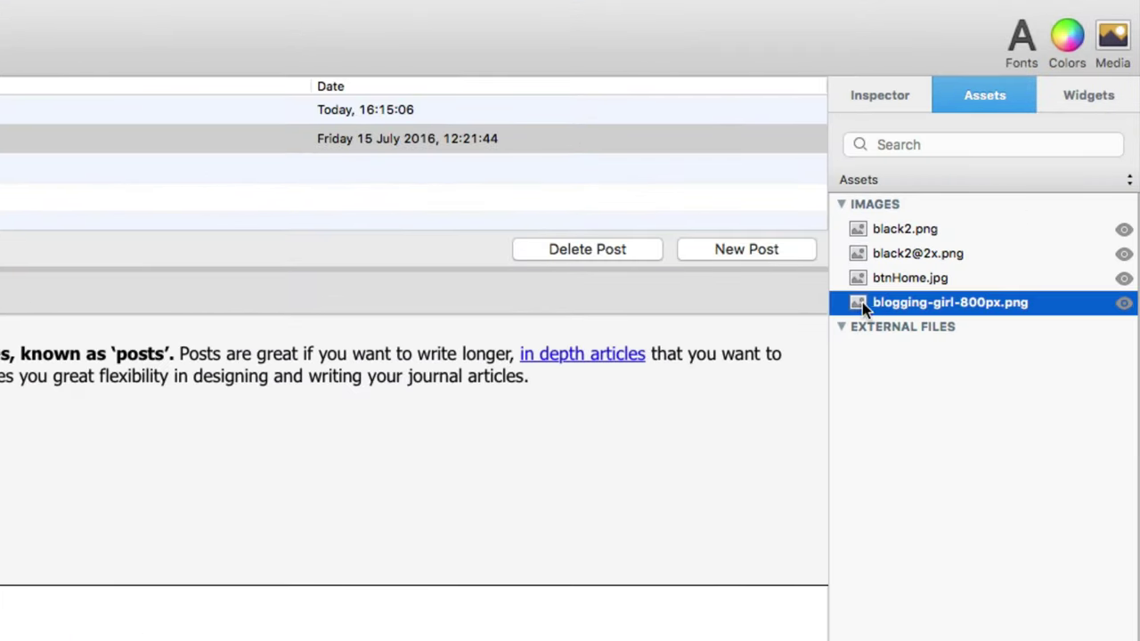
drag(862, 304, 906, 332)
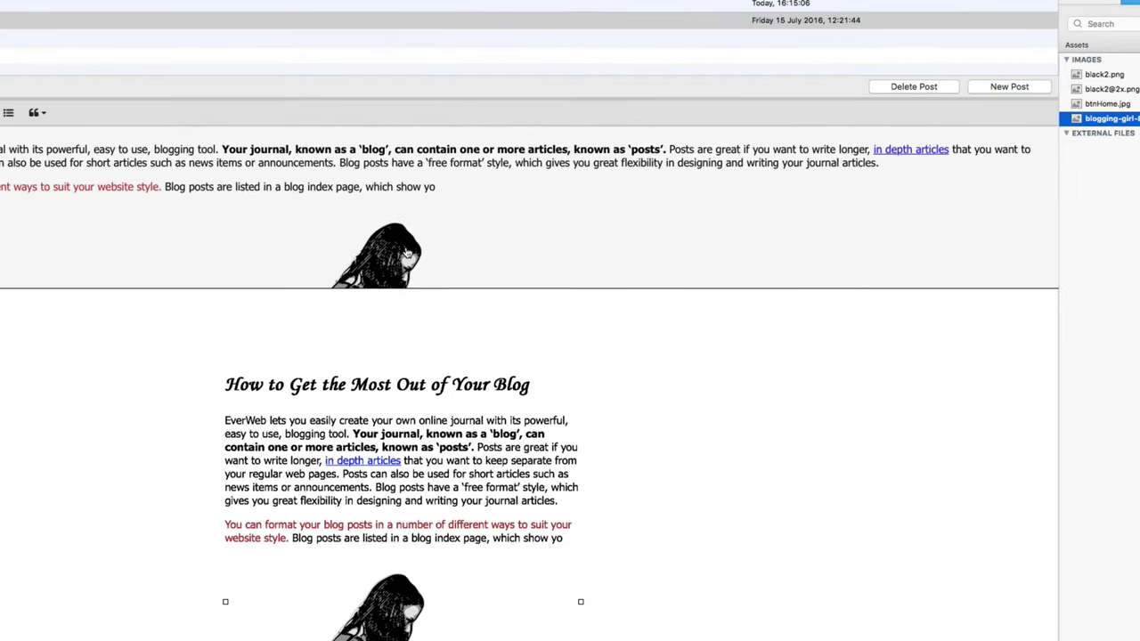
- Right-align the girl-with-laptop image, make the post text wrap around it, and reposition it
click(407, 255)
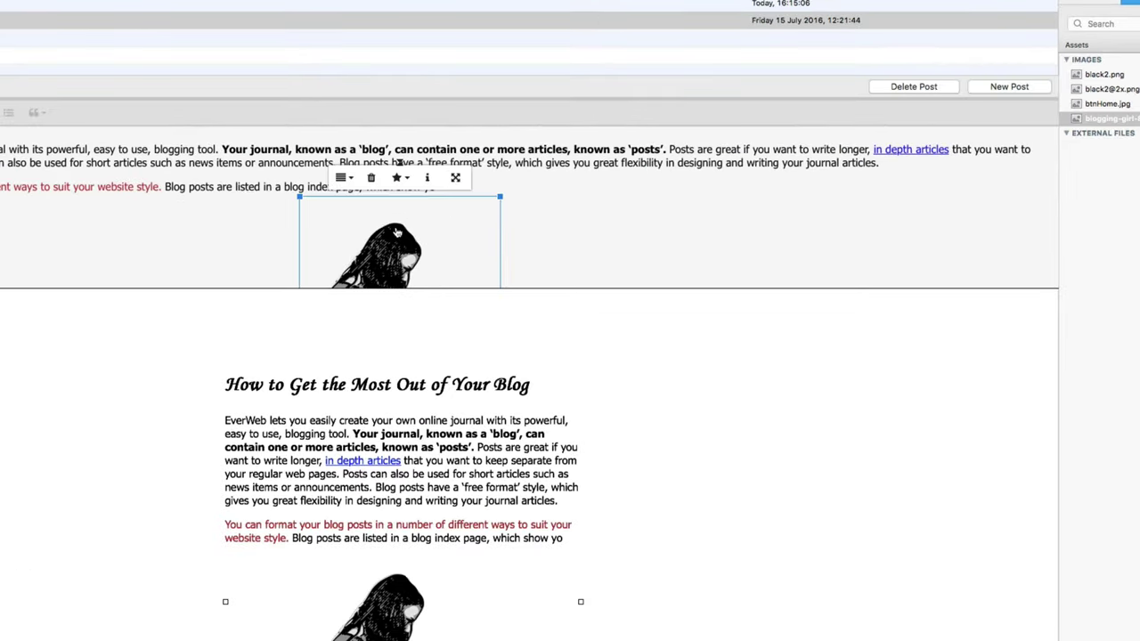
click(350, 179)
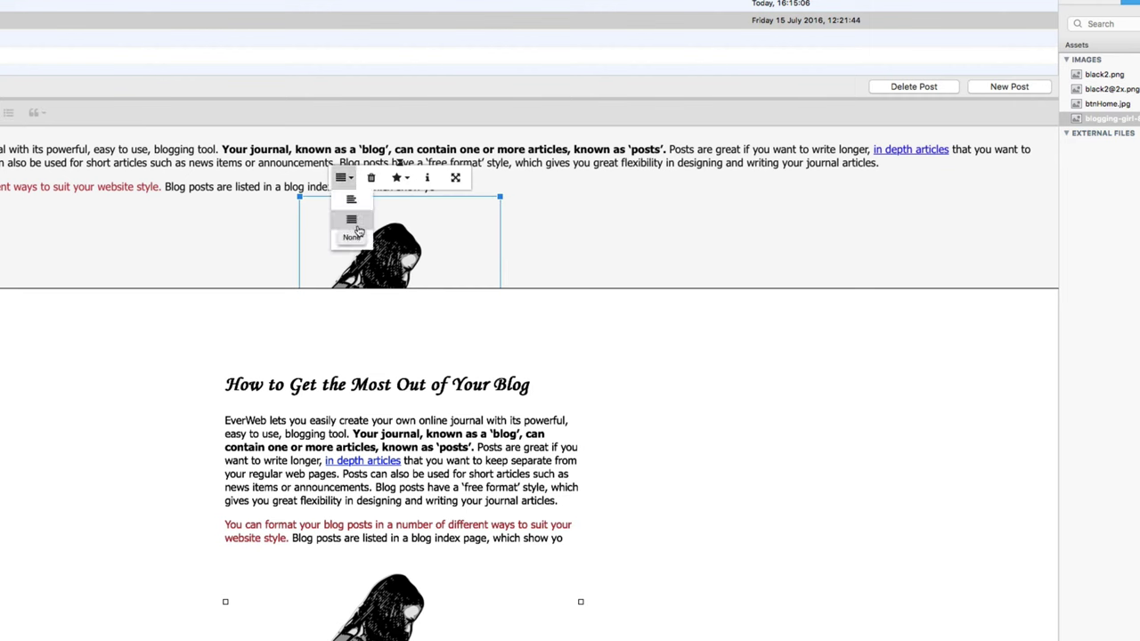
click(354, 240)
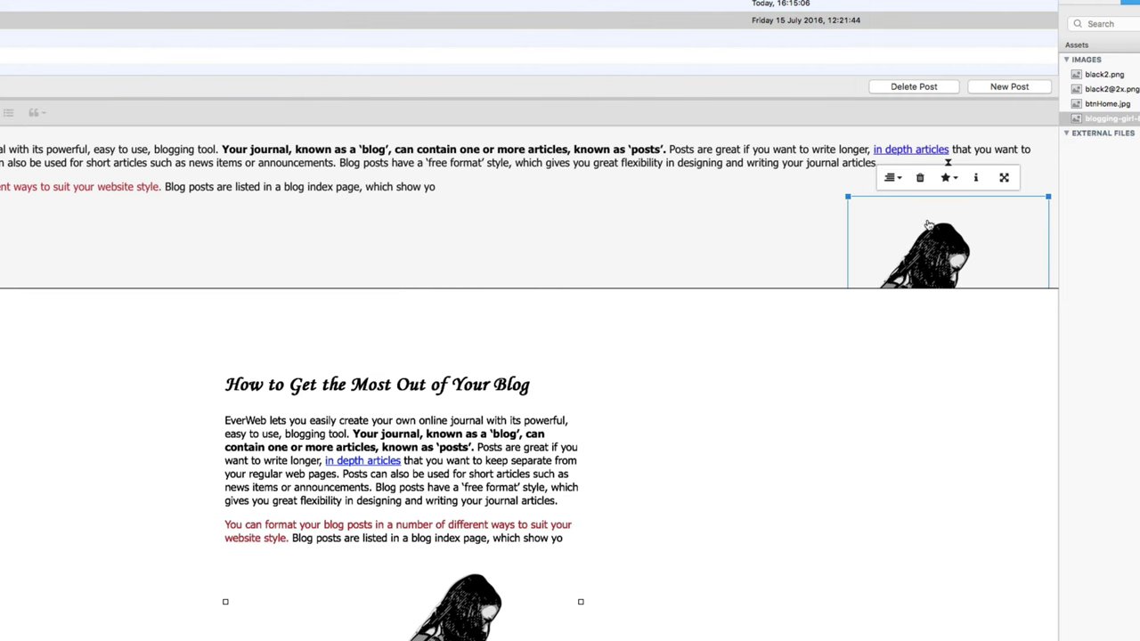
click(948, 177)
click(971, 199)
drag(970, 236, 963, 136)
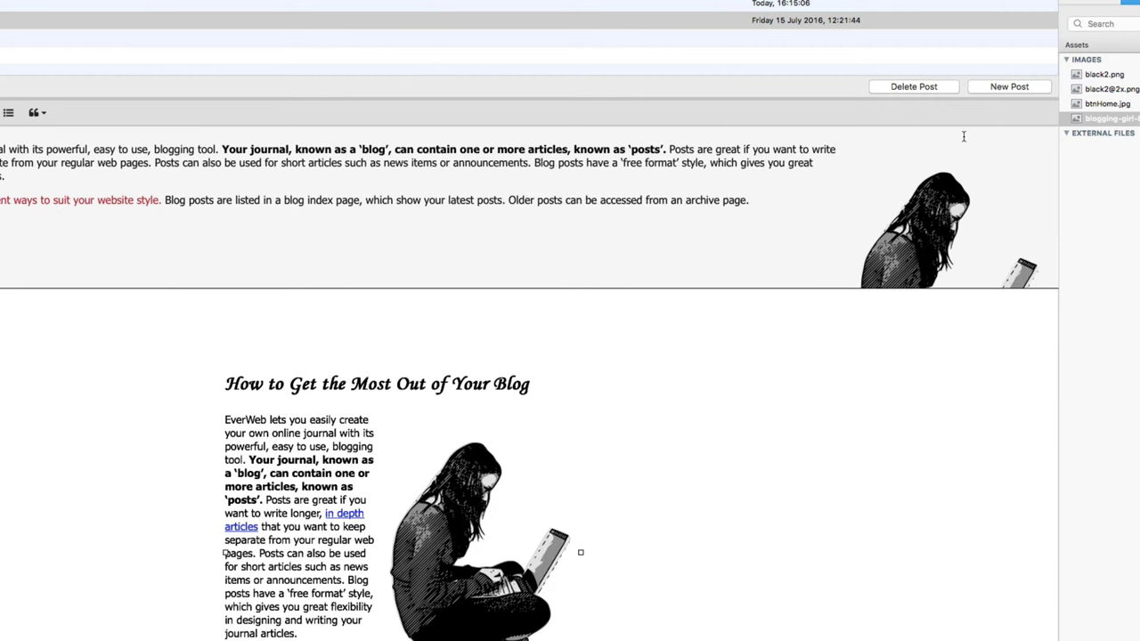
- Shrink the image by its corner handle and make the post editor taller
drag(786, 288, 789, 390)
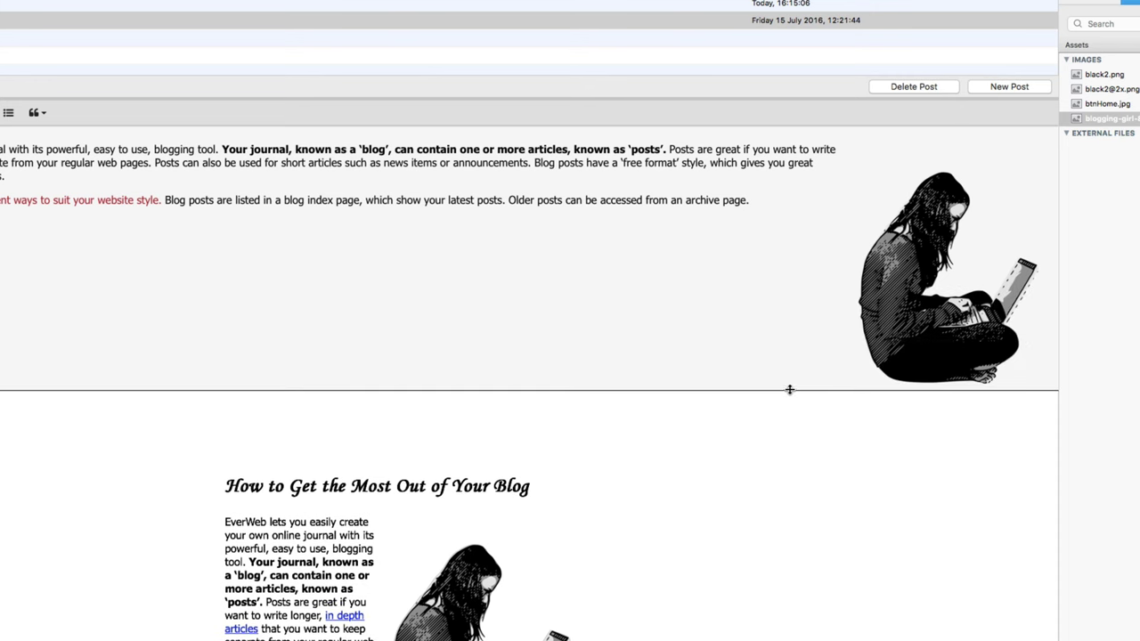
click(922, 261)
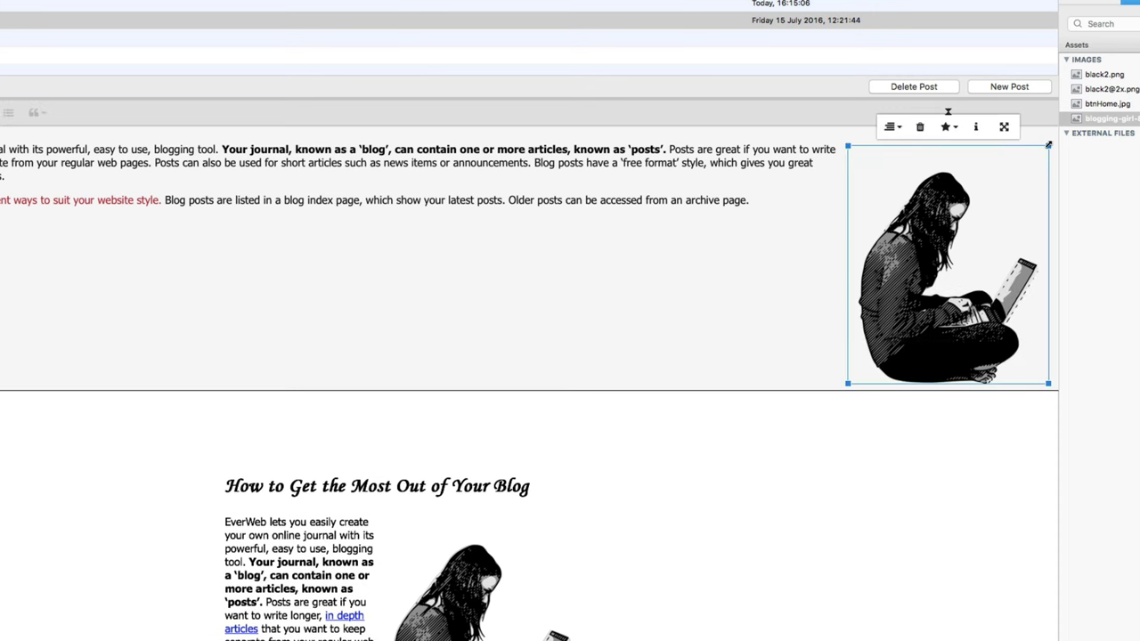
drag(1048, 144, 1026, 177)
click(843, 246)
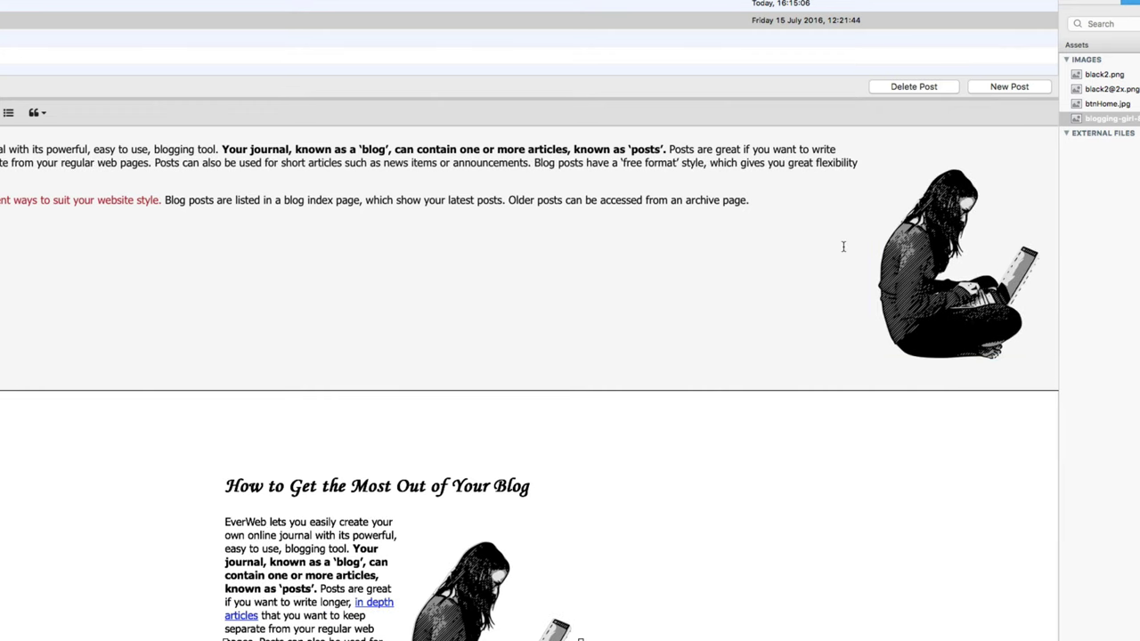
drag(1032, 390, 1036, 456)
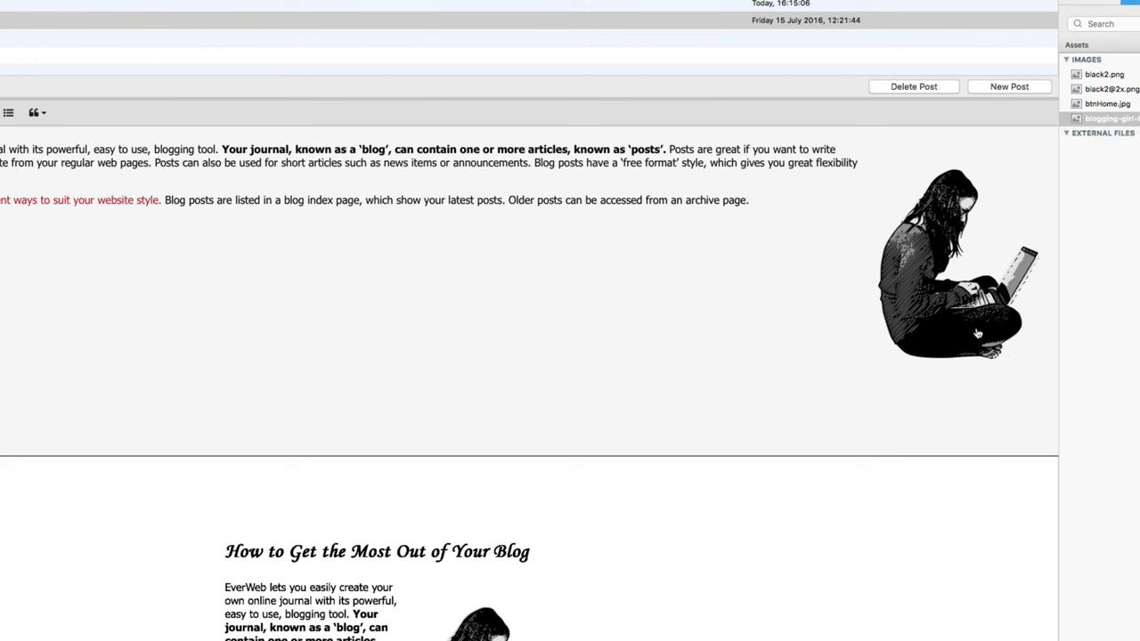
- Resize the inline image to width 135 and height 160 through Change Size
click(976, 333)
click(1012, 377)
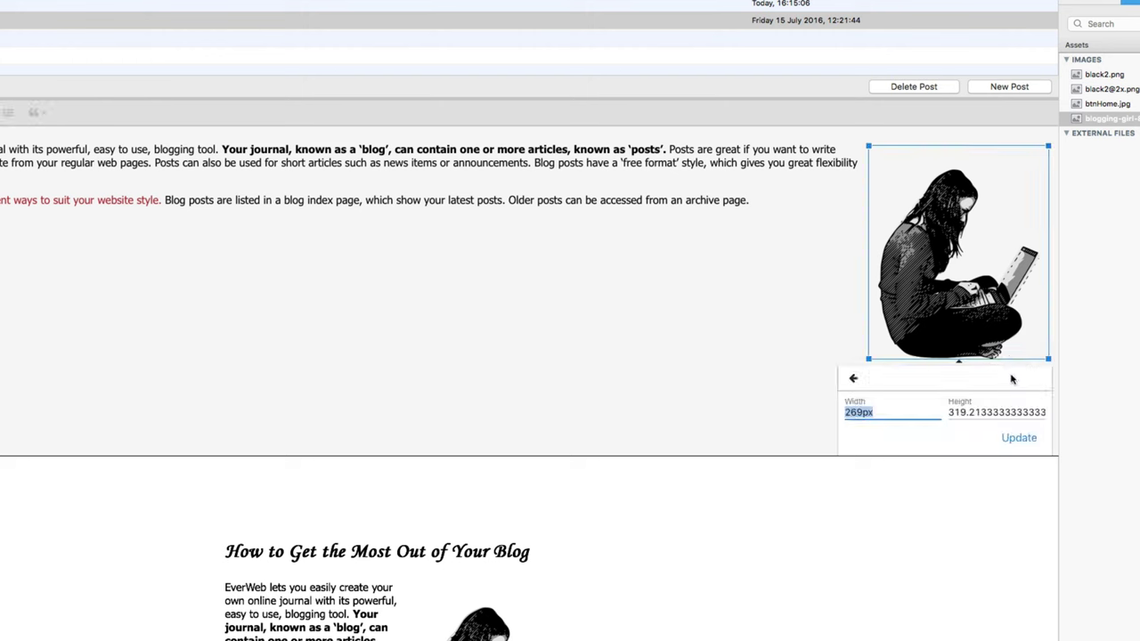
text(135)
key(Tab)
text(160)
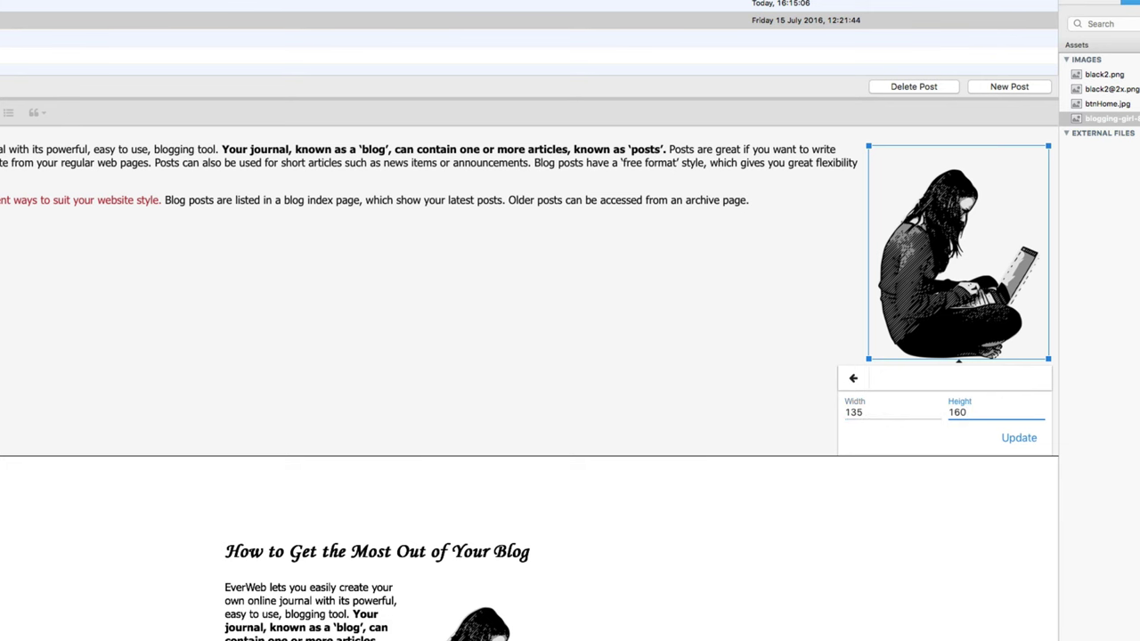
click(1022, 438)
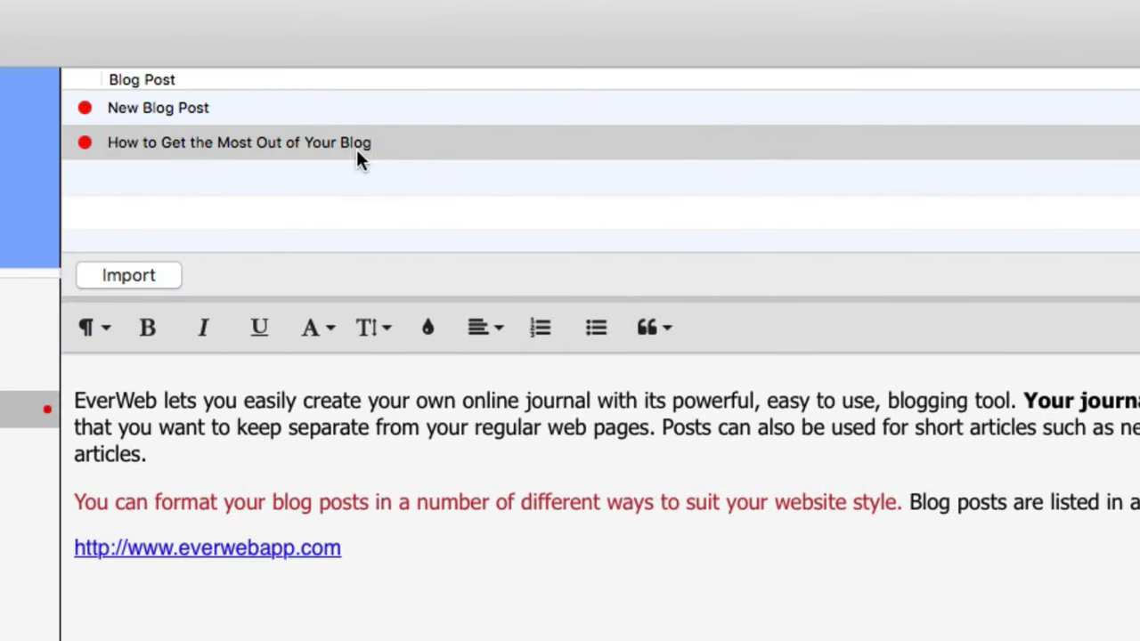
- Duplicate the 'How to Get the Most Out of Your Blog' post and sort posts by date, newest first
right_click(332, 148)
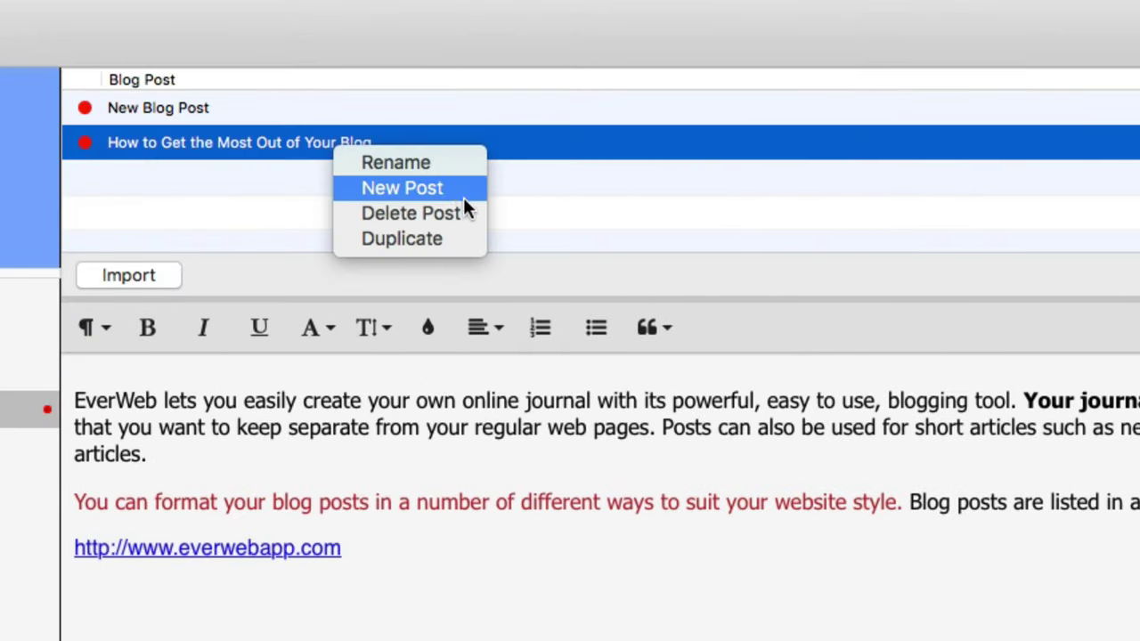
click(402, 239)
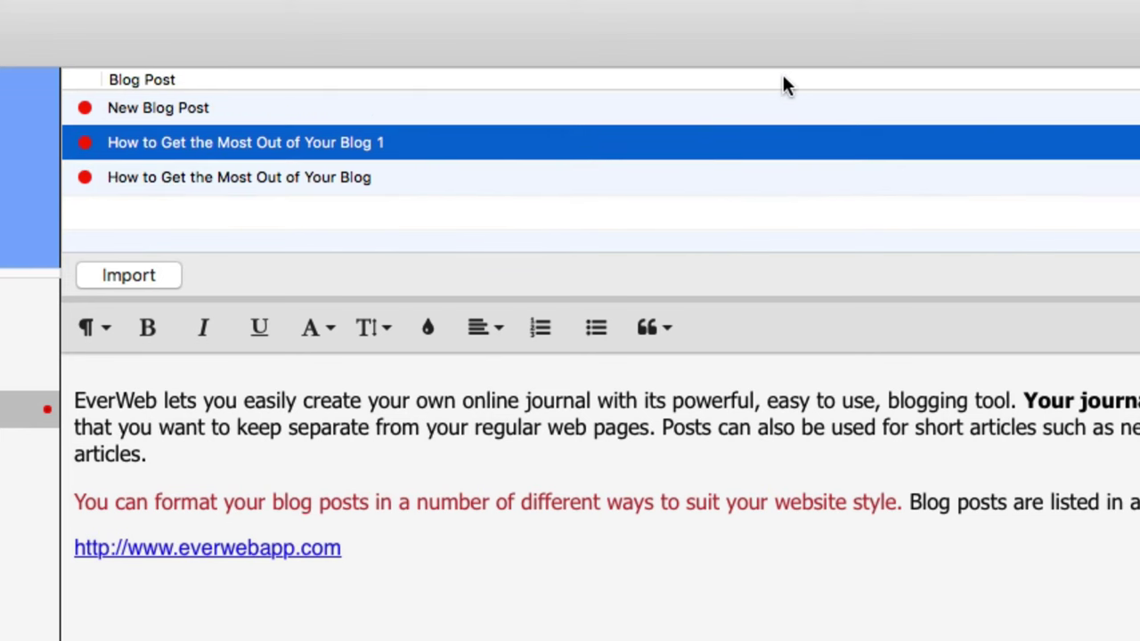
click(688, 79)
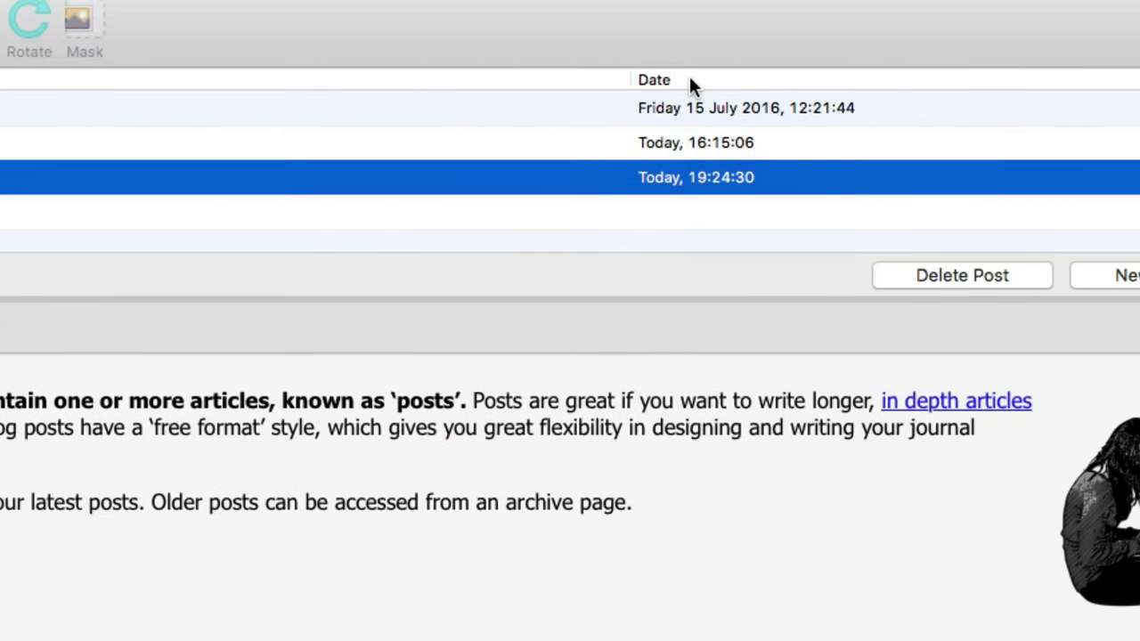
click(690, 79)
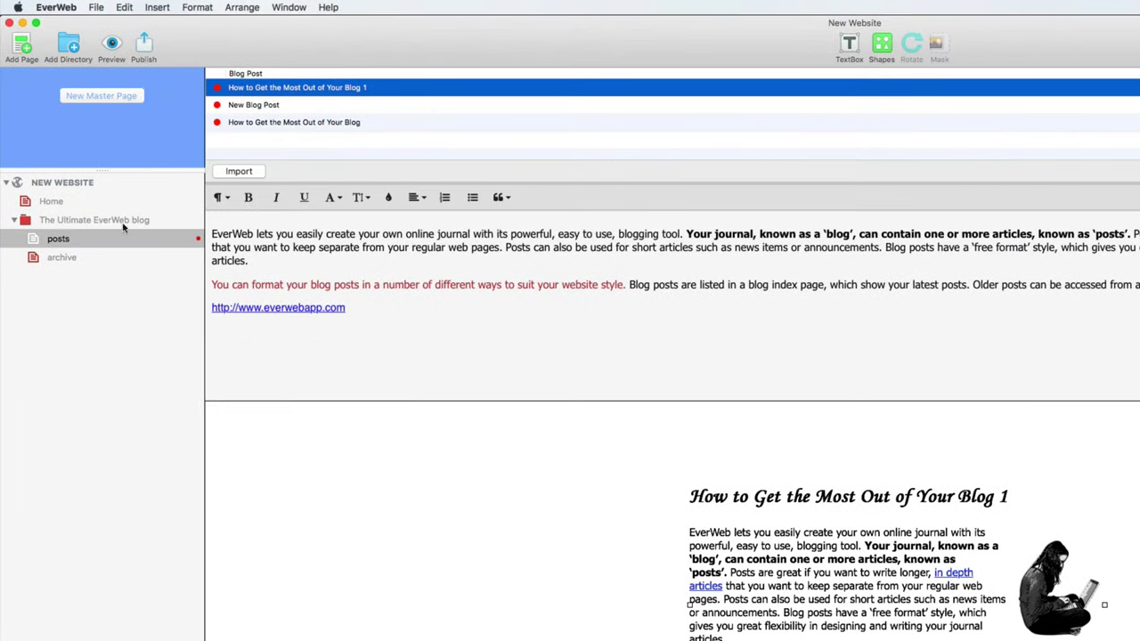
click(105, 222)
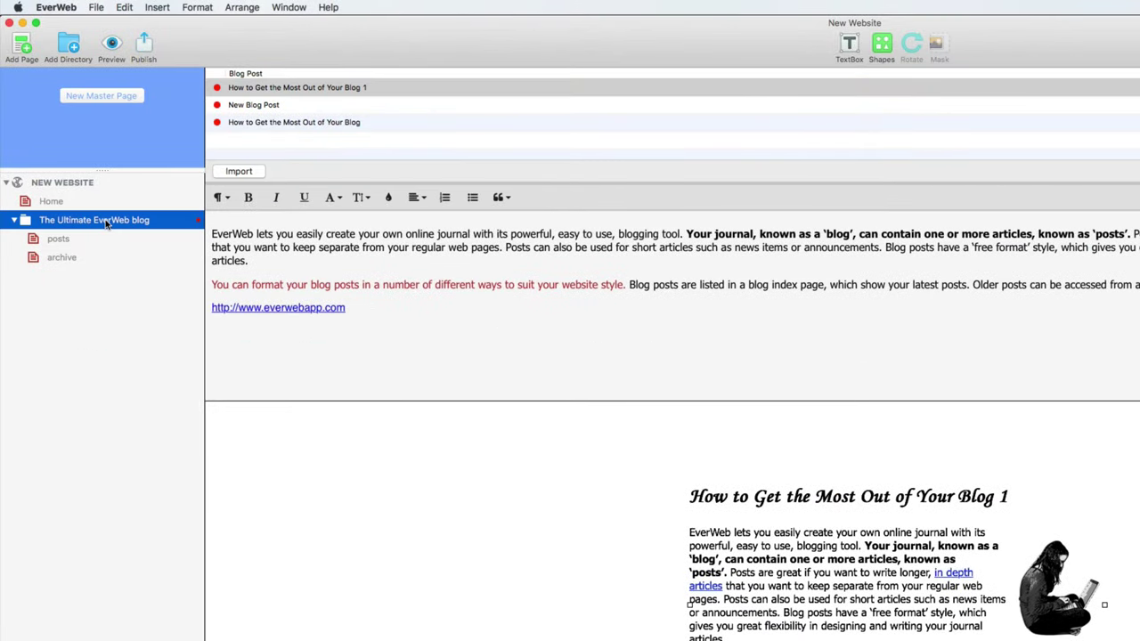
key(Delete)
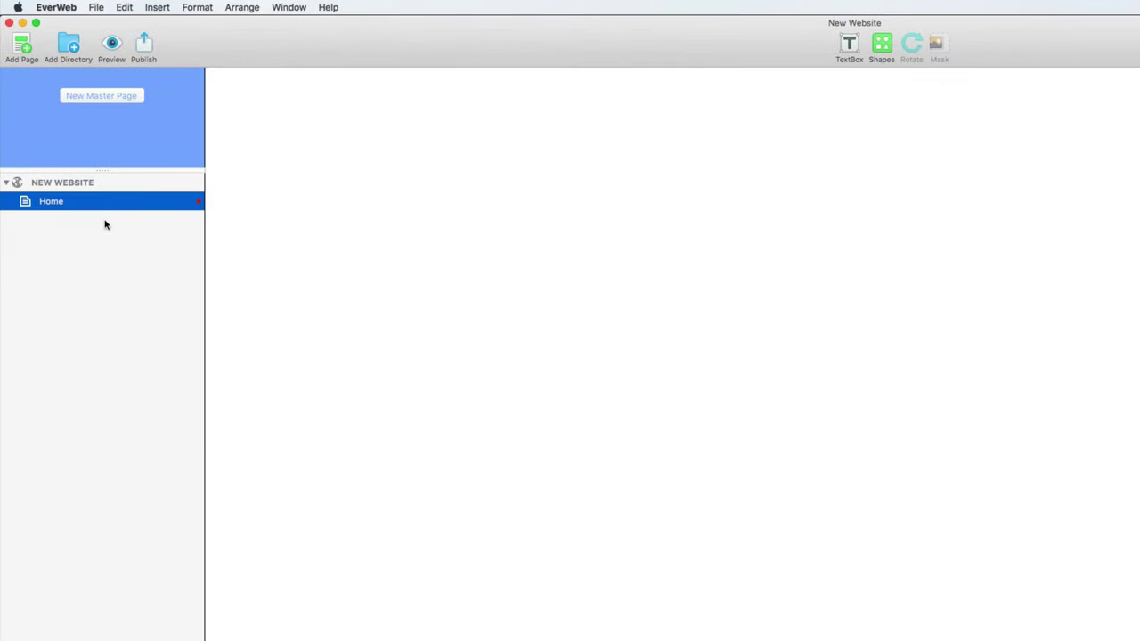
key(super+z)
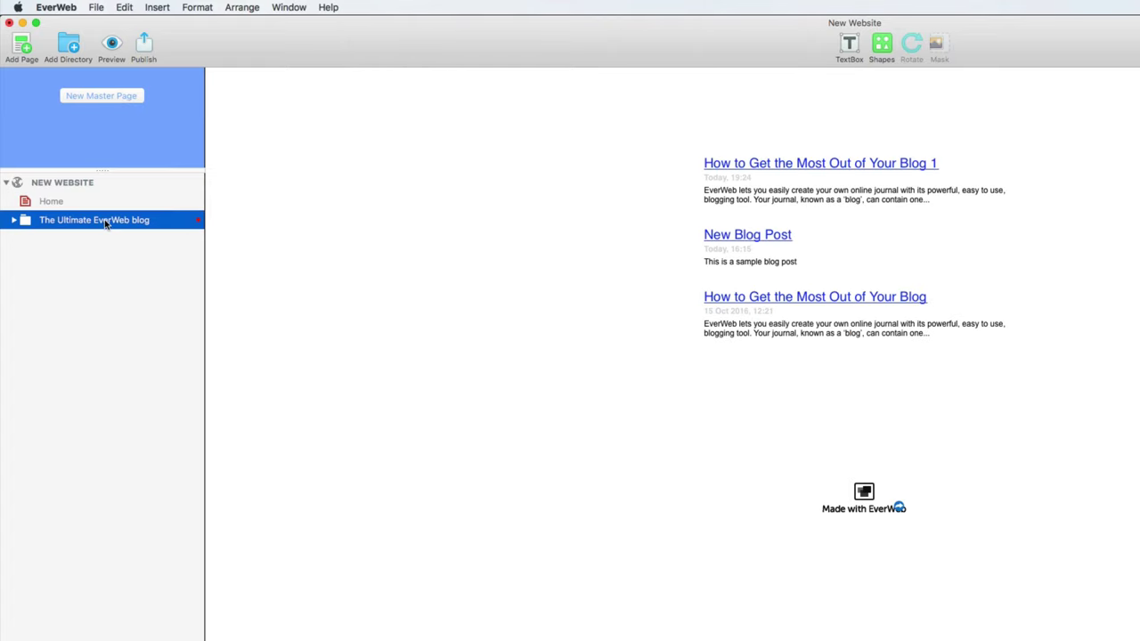
click(14, 219)
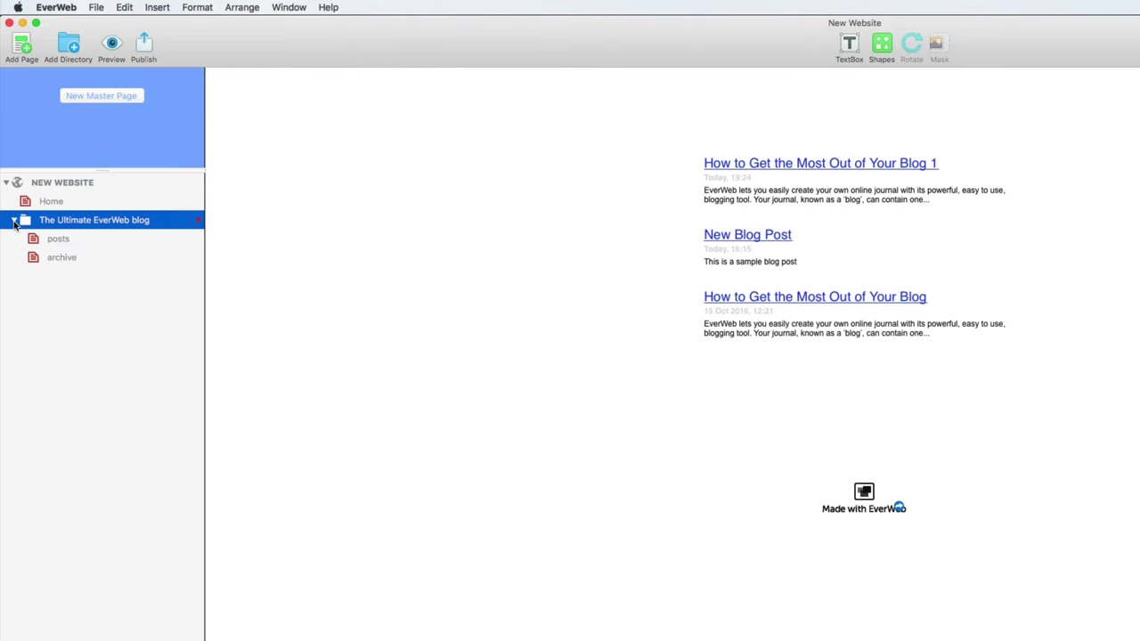
click(59, 239)
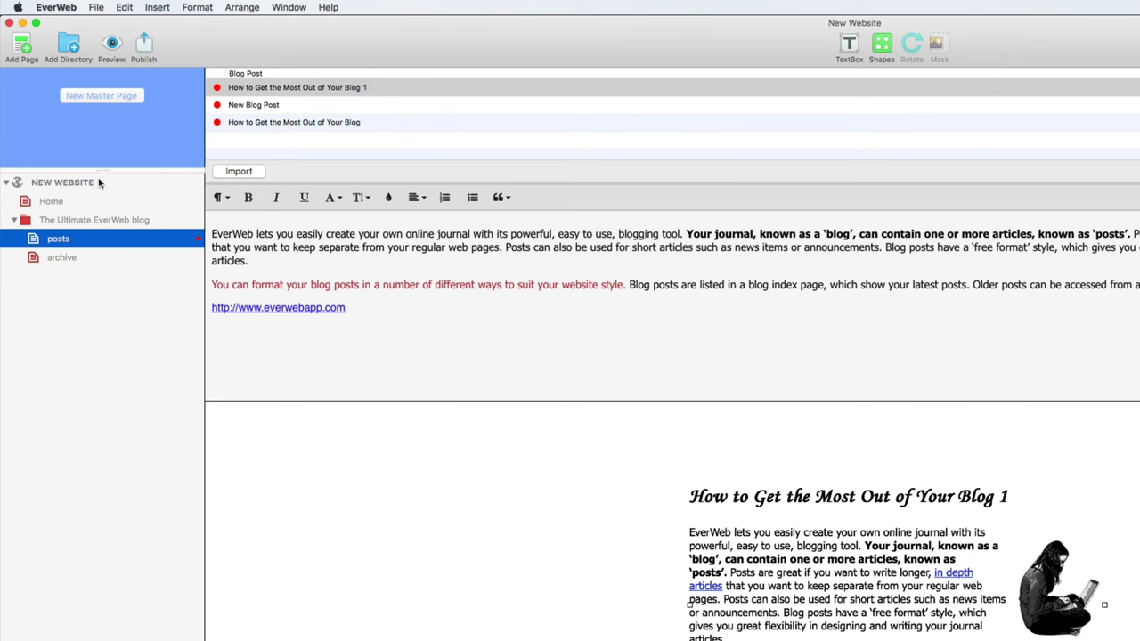
click(113, 46)
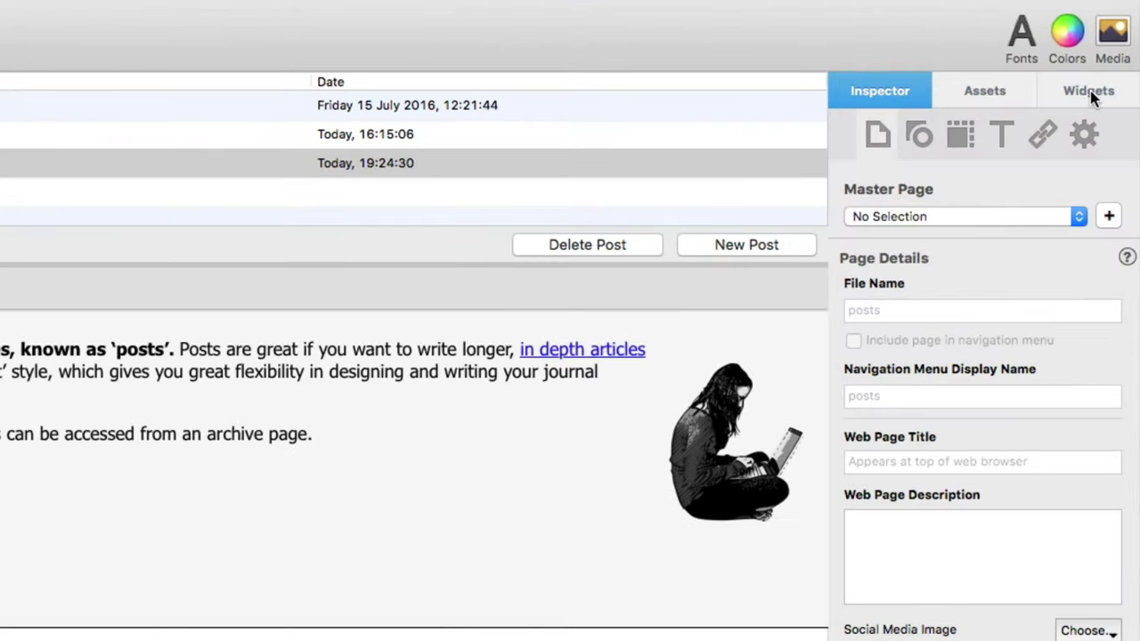
- Add the Facebook Like widget below the post and drop Home.jpg from Finder beside it
click(1091, 92)
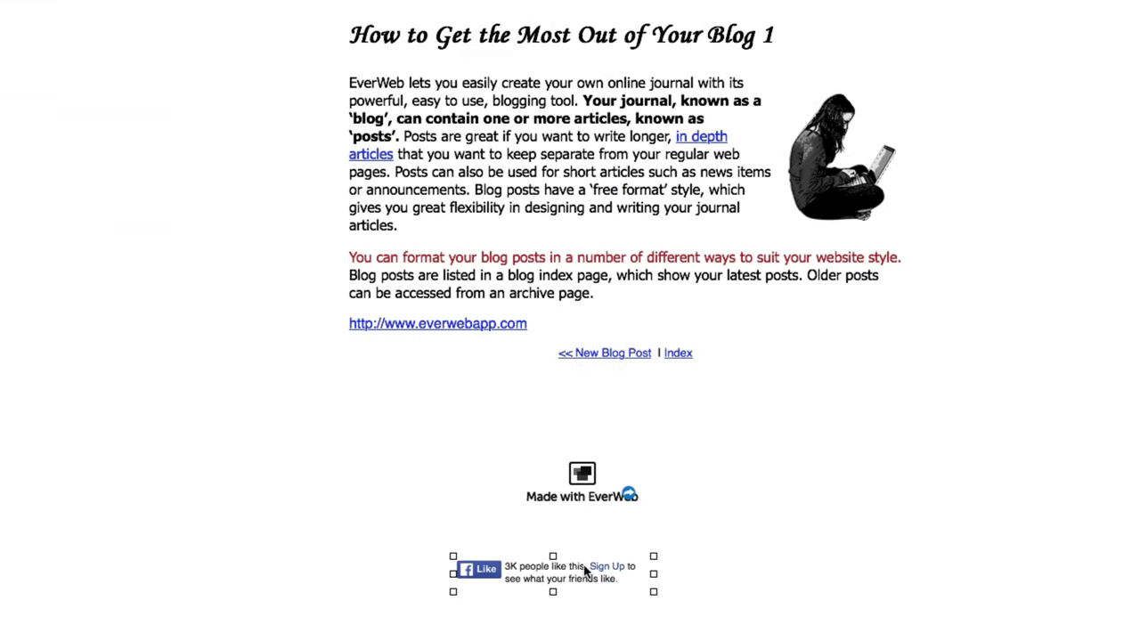
click(693, 567)
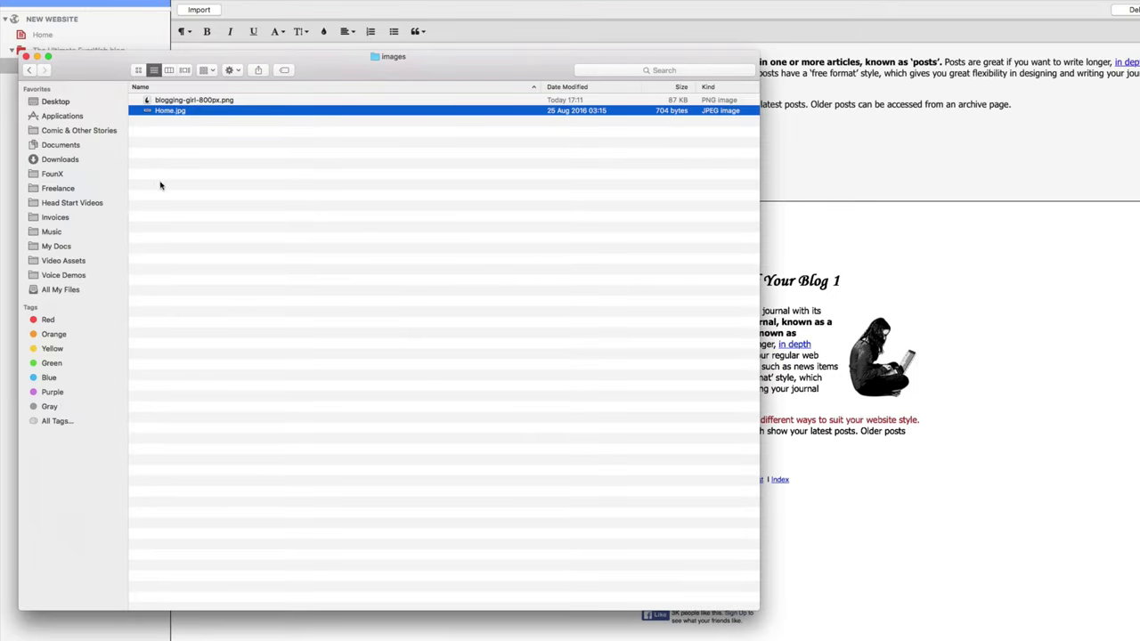
drag(148, 114, 767, 619)
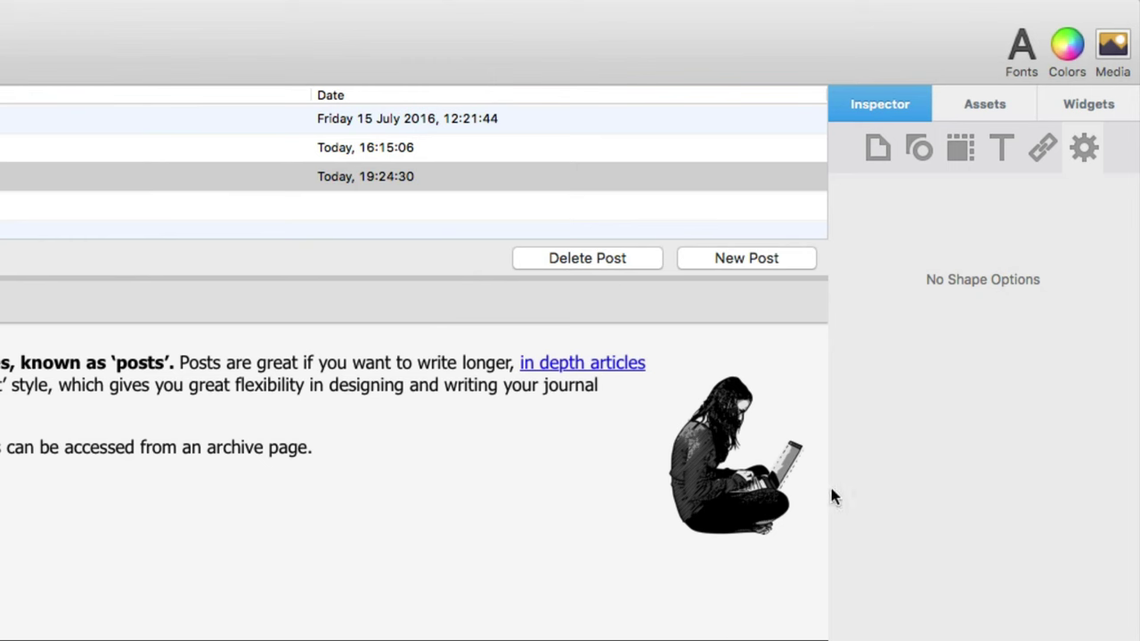
- Enable the Home image as a hyperlink to One of My Pages, choosing the Home page
click(1043, 150)
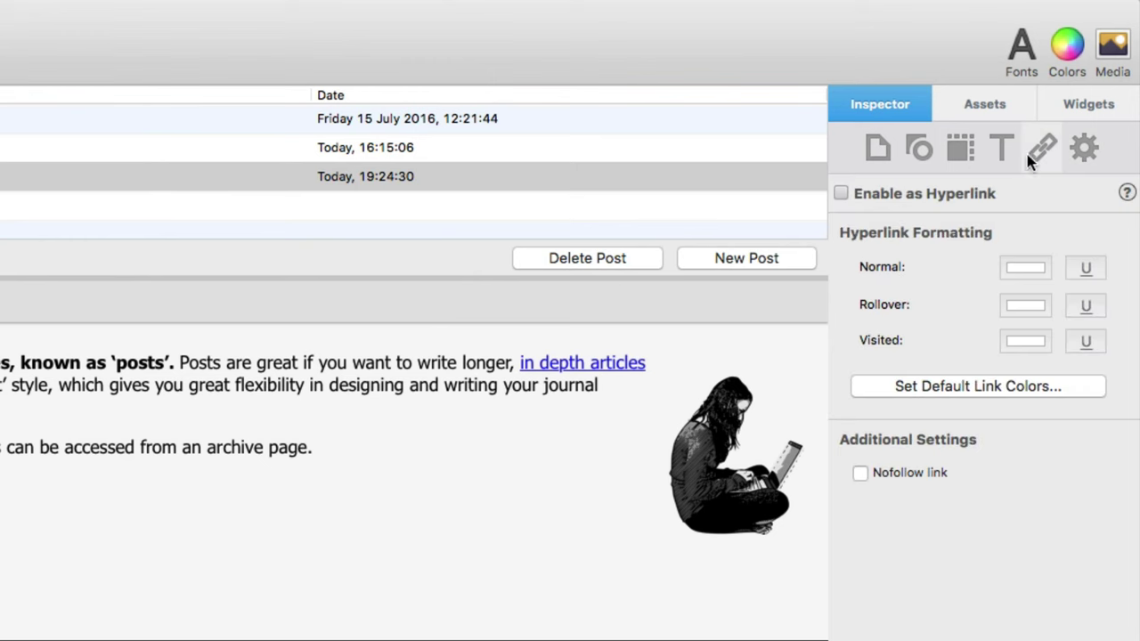
click(841, 193)
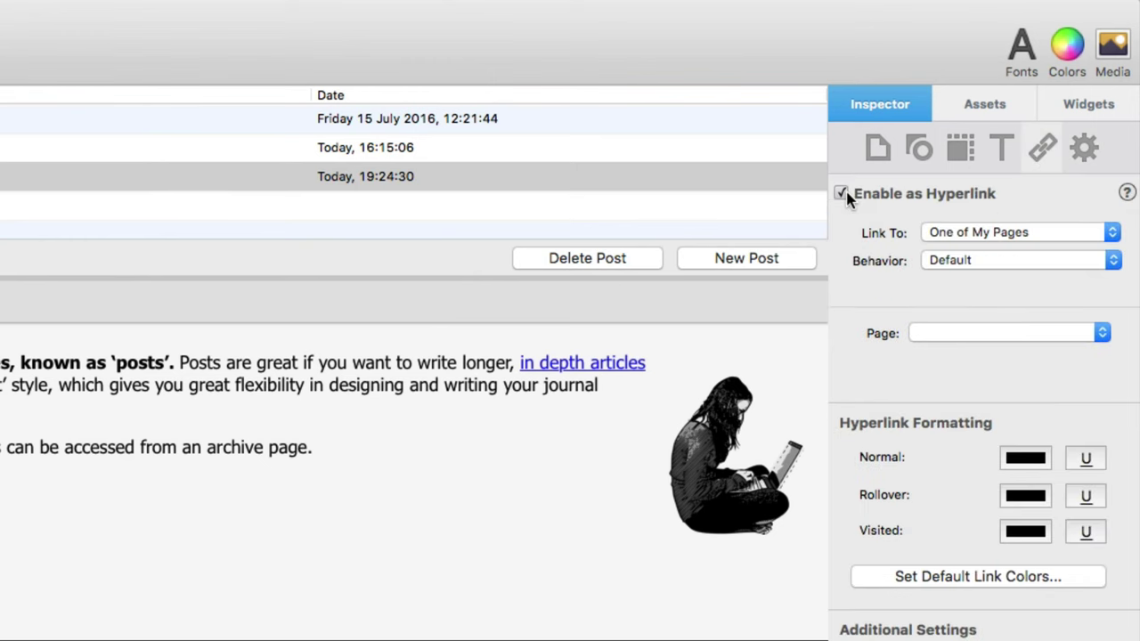
click(1057, 231)
click(1058, 231)
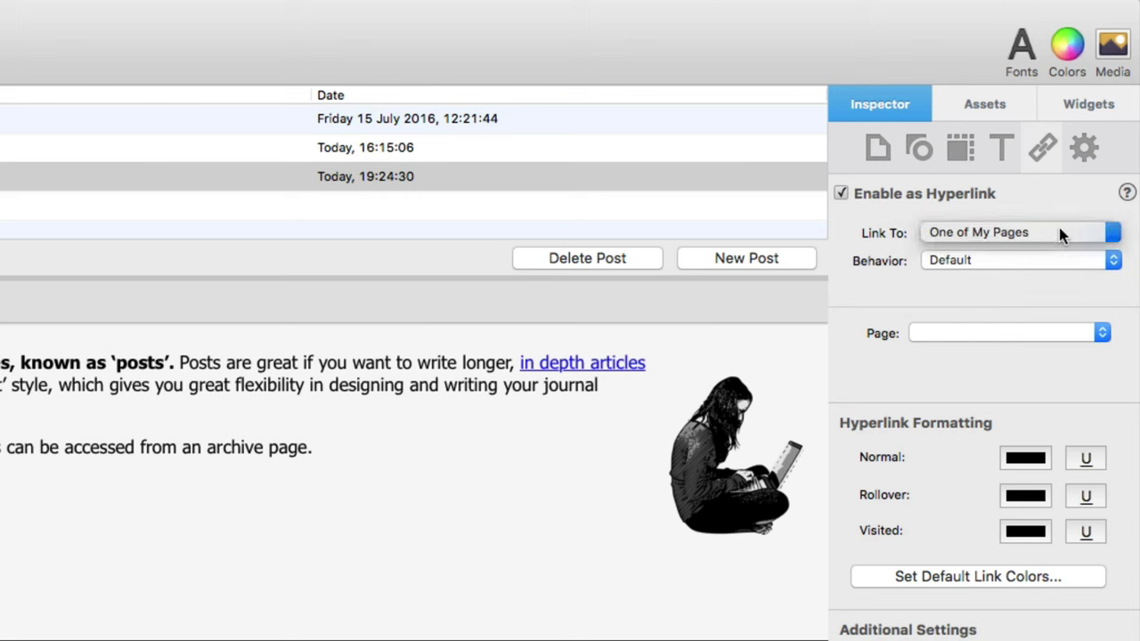
click(1012, 324)
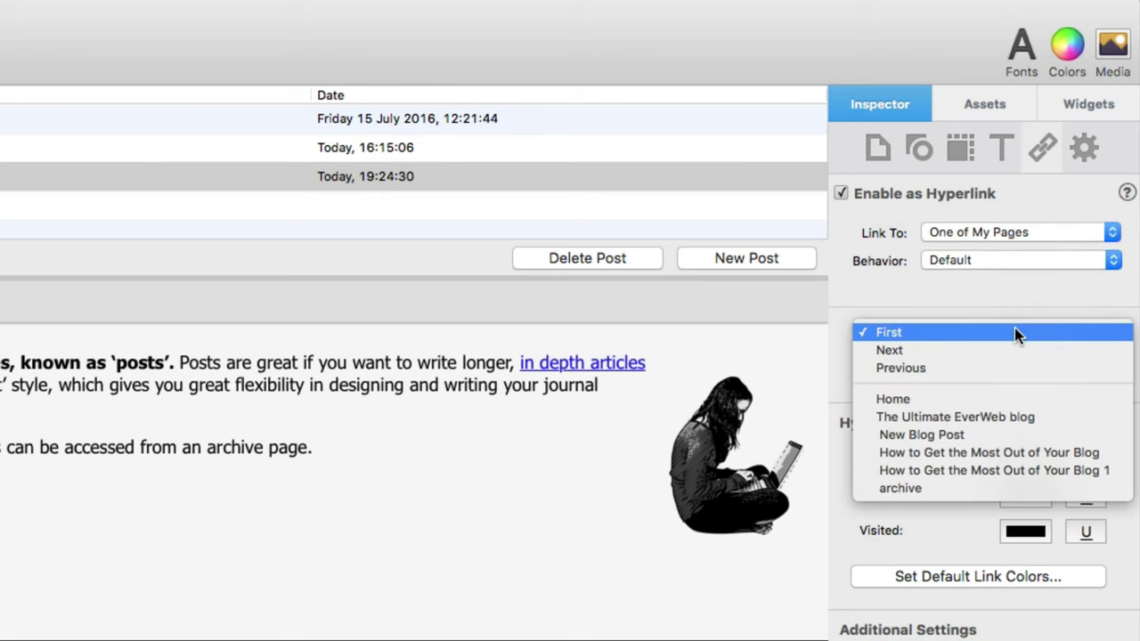
click(1023, 407)
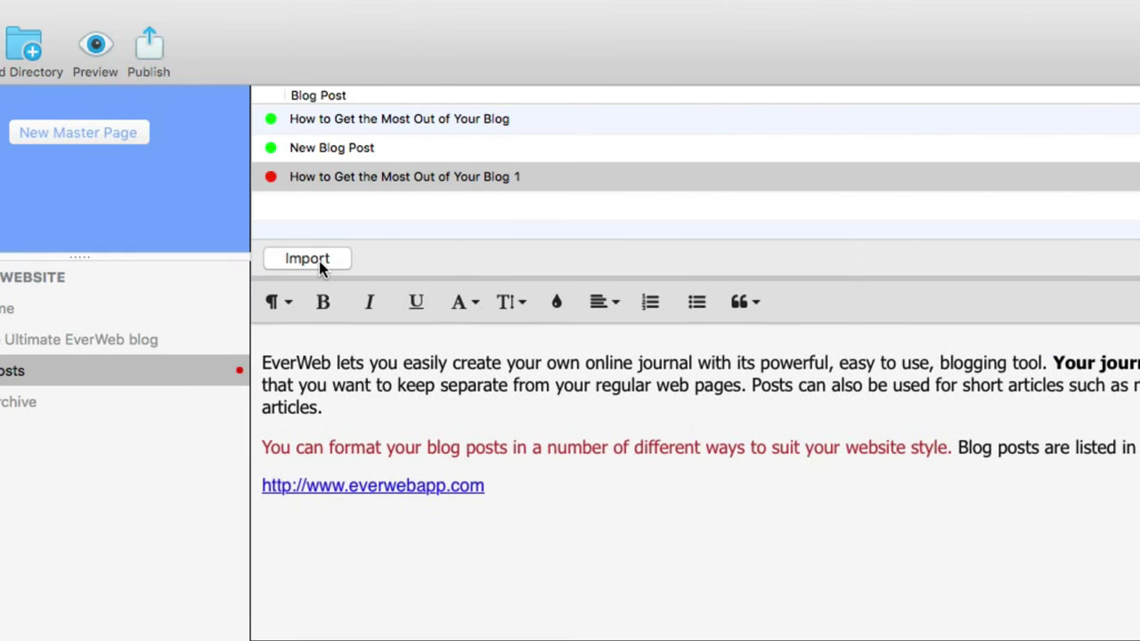
click(319, 262)
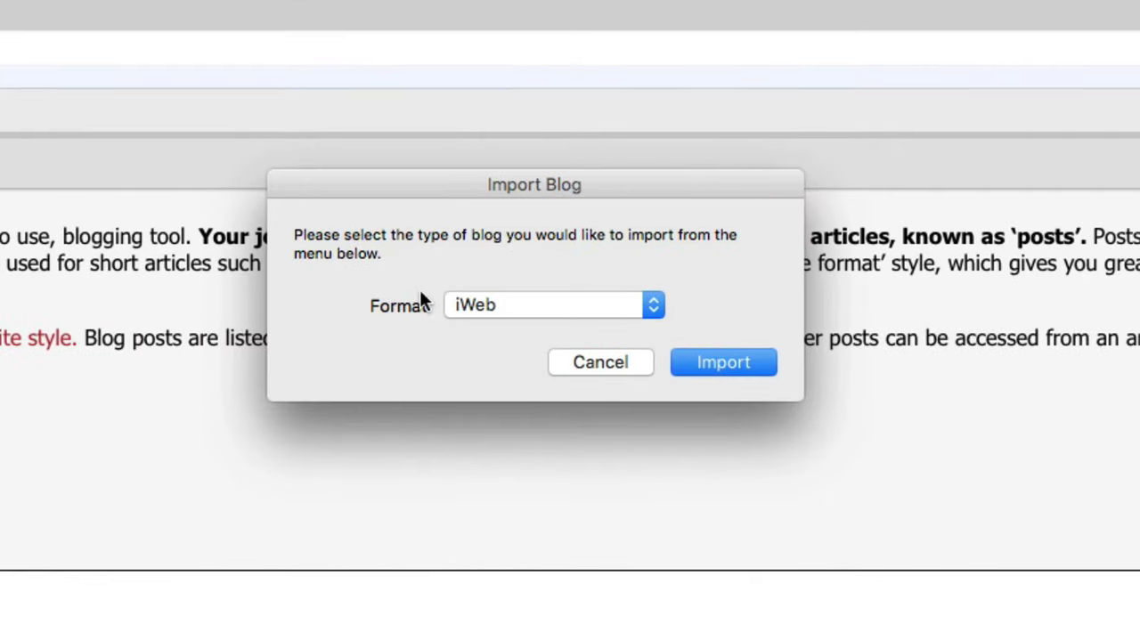